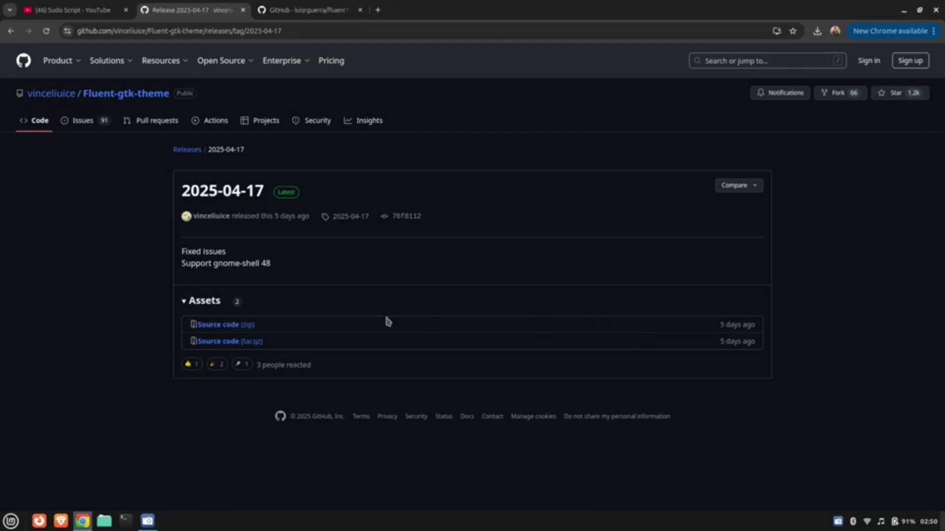
Download the source code zip files of the Fluent-gtk-theme 2025-04-17 release and the fluent11-icon-theme 0.6 release.
left_click(229, 325)
left_click(818, 31)
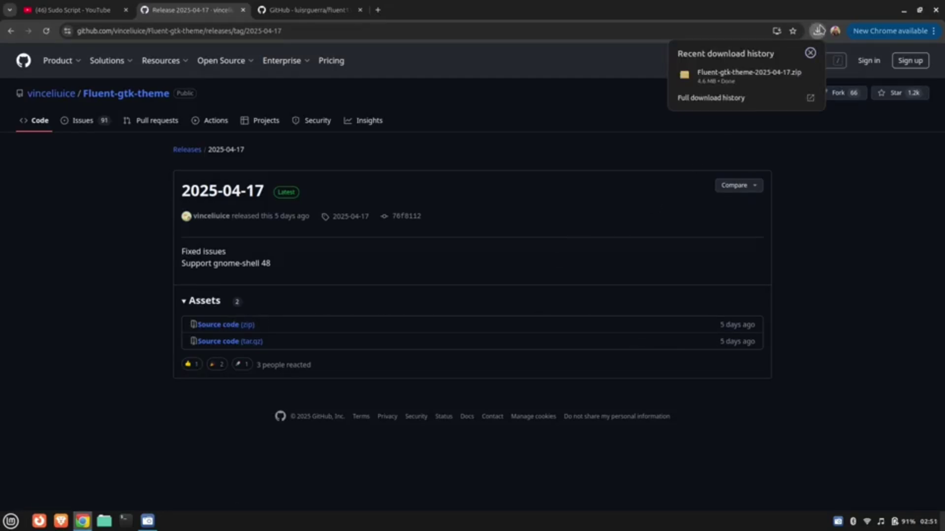
left_click(308, 10)
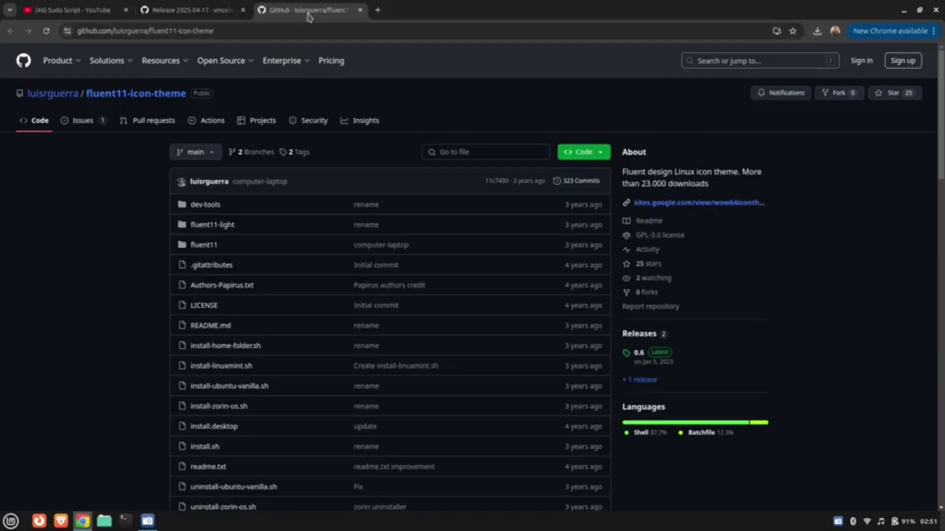
left_click(640, 355)
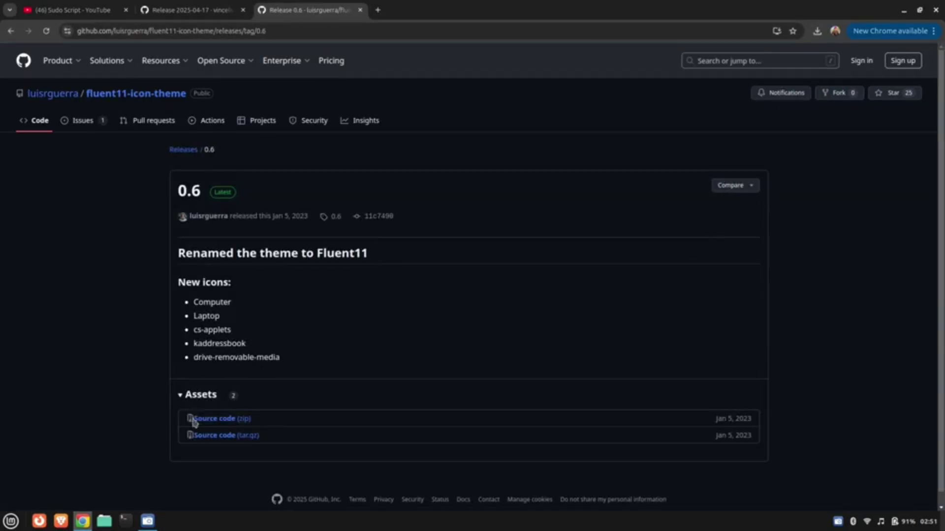
left_click(207, 426)
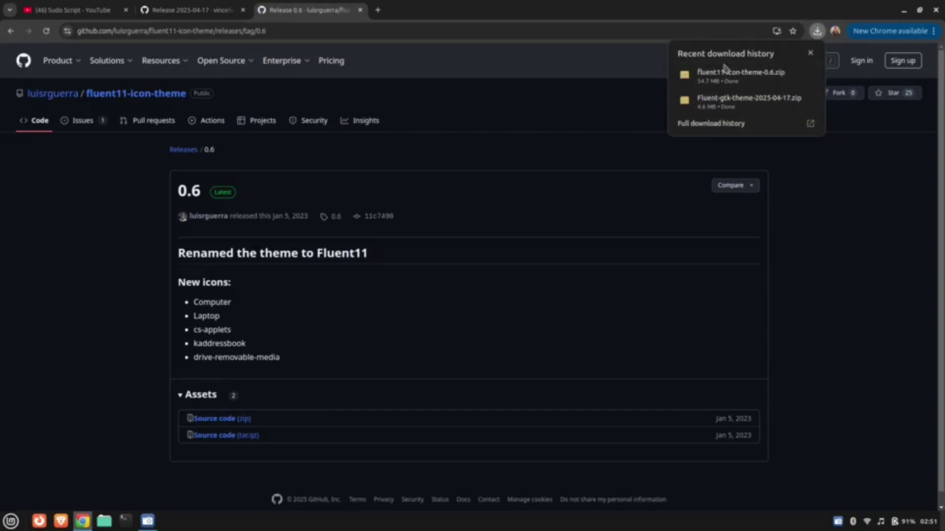
Minimize the browser, open the Downloads folder in the file manager, and extract both downloaded theme archives there.
left_click(906, 11)
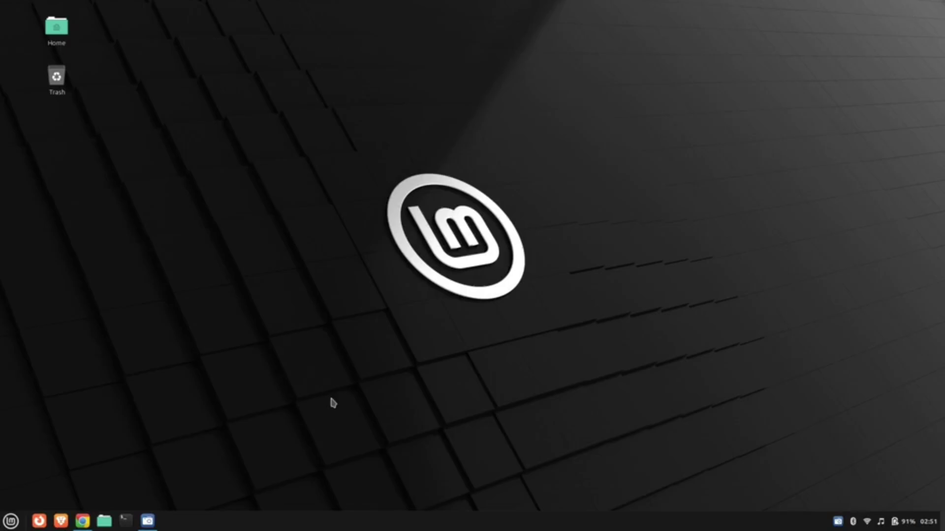
left_click(104, 520)
double_click(427, 148)
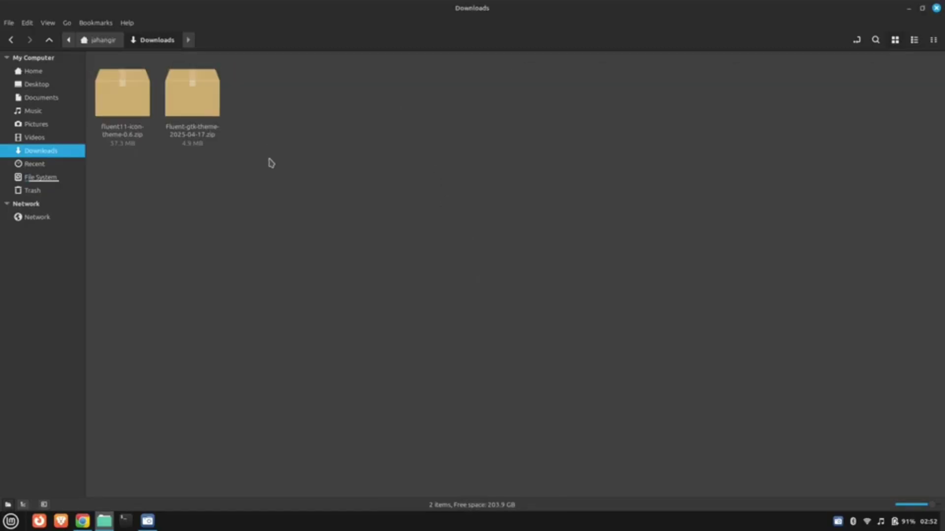
left_click_drag(270, 163, 127, 84)
right_click(127, 83)
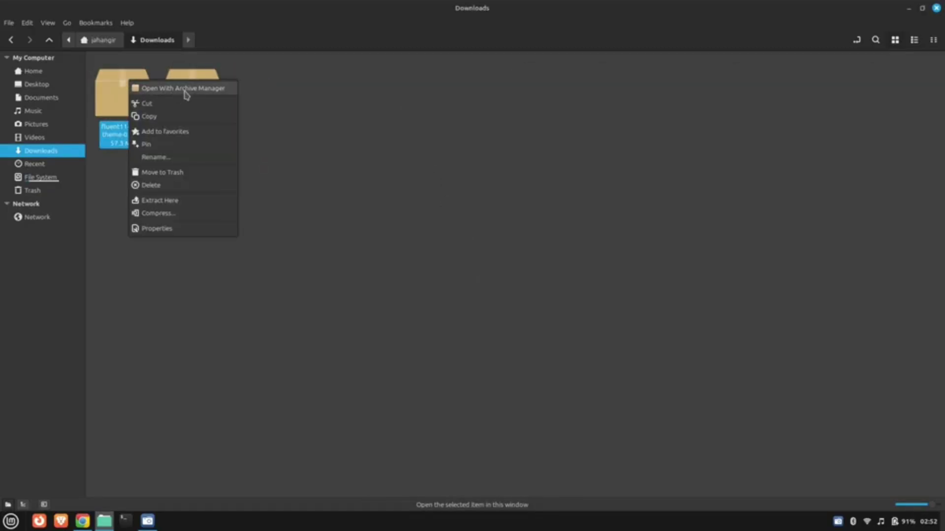
left_click(162, 202)
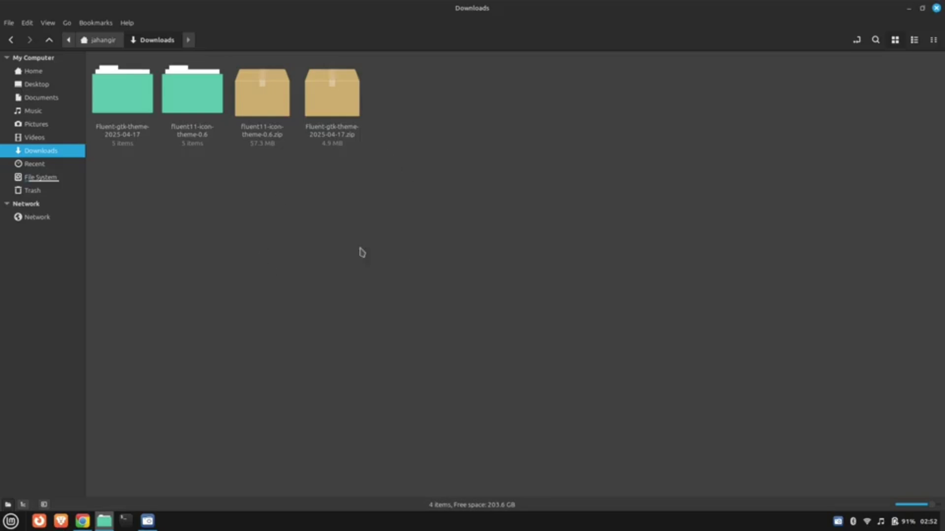
Open a terminal in the extracted Fluent-gtk-theme-2025-04-17 folder and enlarge its text.
left_click_drag(154, 184, 122, 106)
double_click(122, 107)
right_click(328, 168)
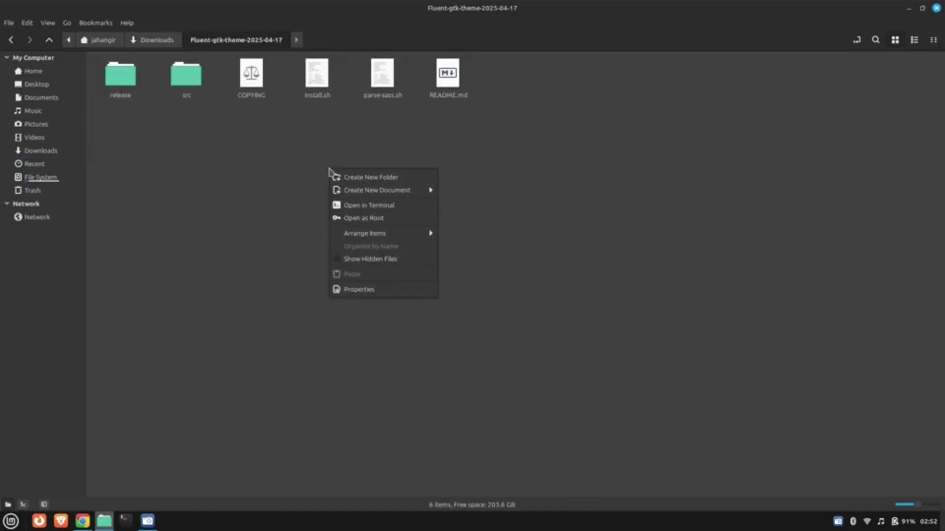
left_click(387, 211)
left_click_drag(221, 36, 457, 138)
key("ctrl+plus")
left_click_drag(533, 126, 488, 133)
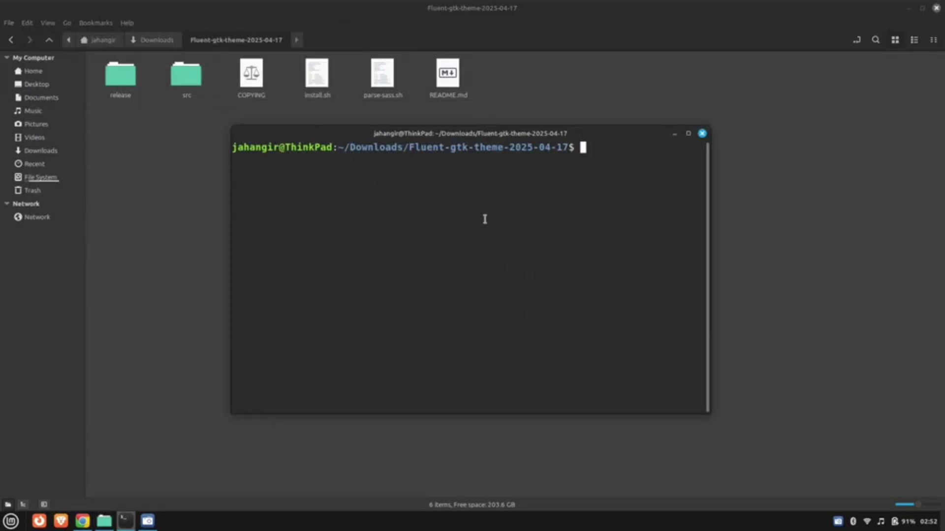
Run ./install.sh to install the Fluent GTK theme, and minimize the terminal.
type("./install.sh")
key("Return")
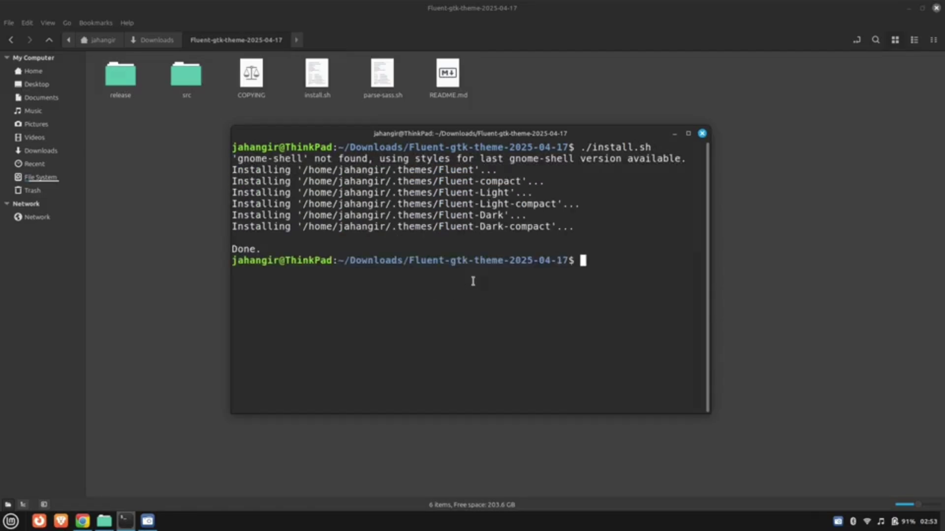
left_click(674, 134)
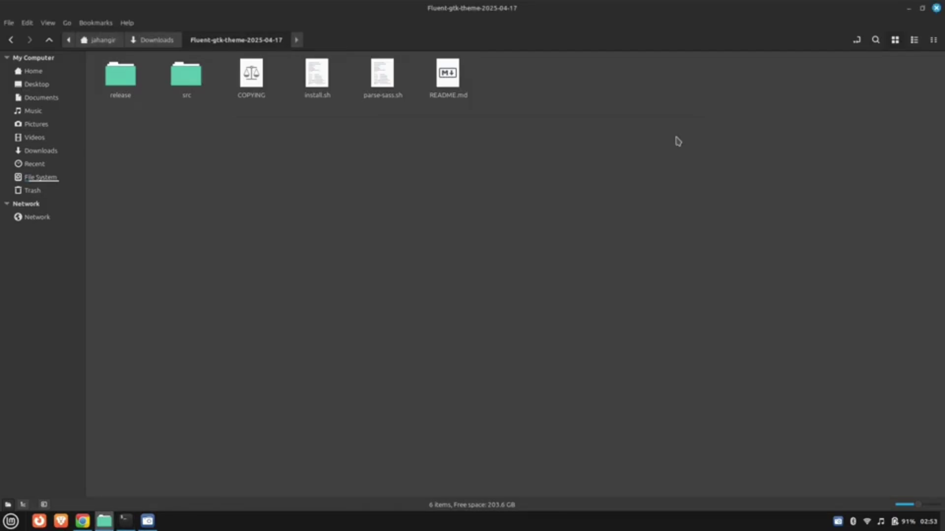
Return to the Downloads folder and show the home folder beside it in an extra pane.
left_click(162, 42)
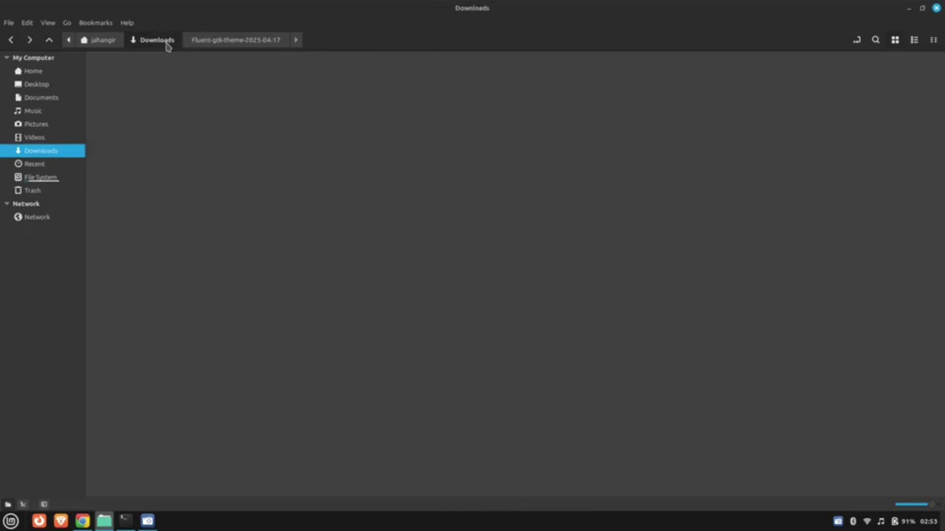
left_click(47, 23)
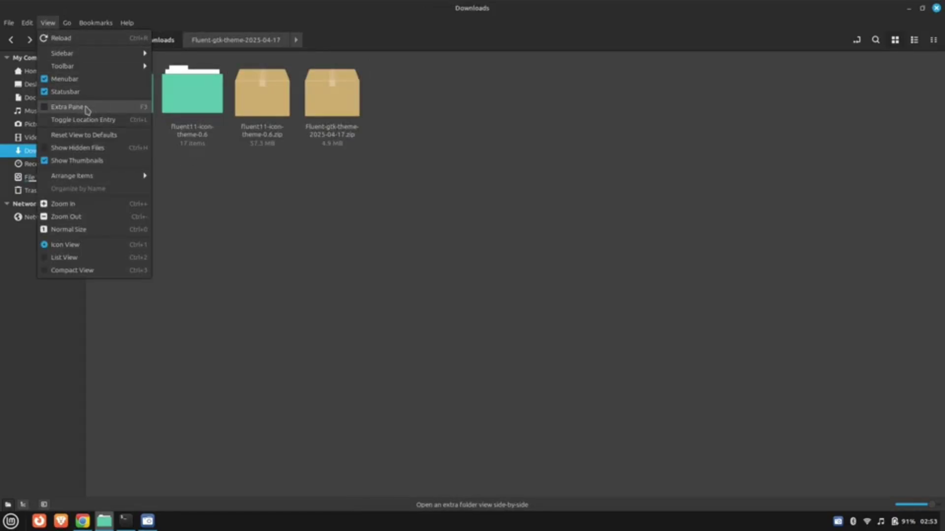
left_click(83, 107)
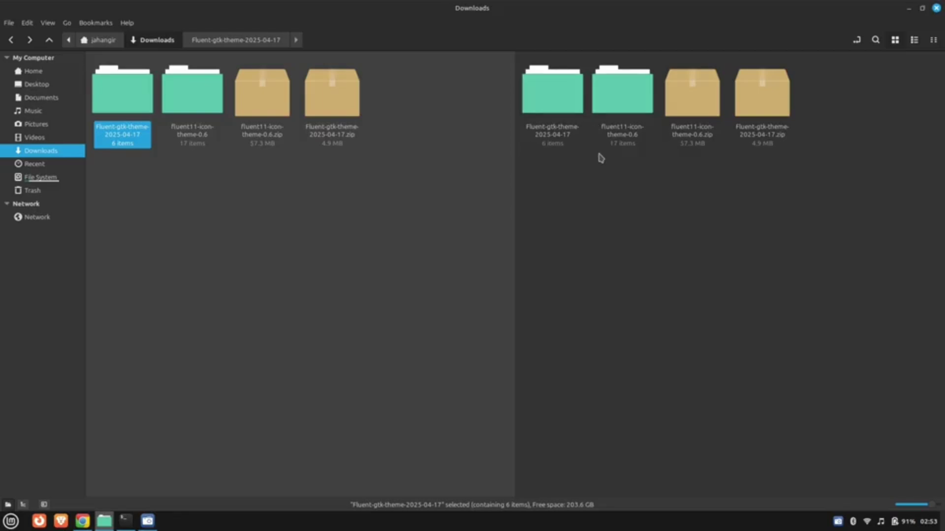
left_click(578, 199)
left_click(31, 71)
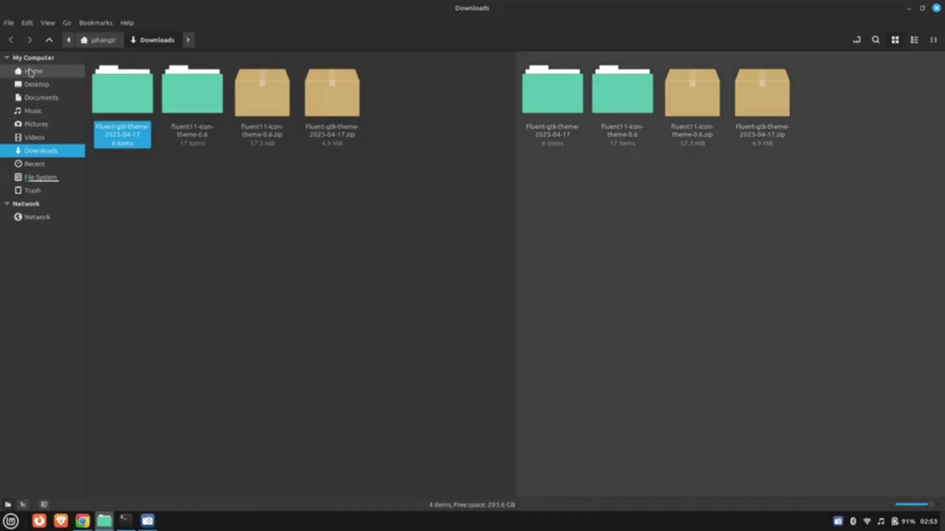
Show hidden files and open the .icons folder inside the home folder.
left_click(48, 23)
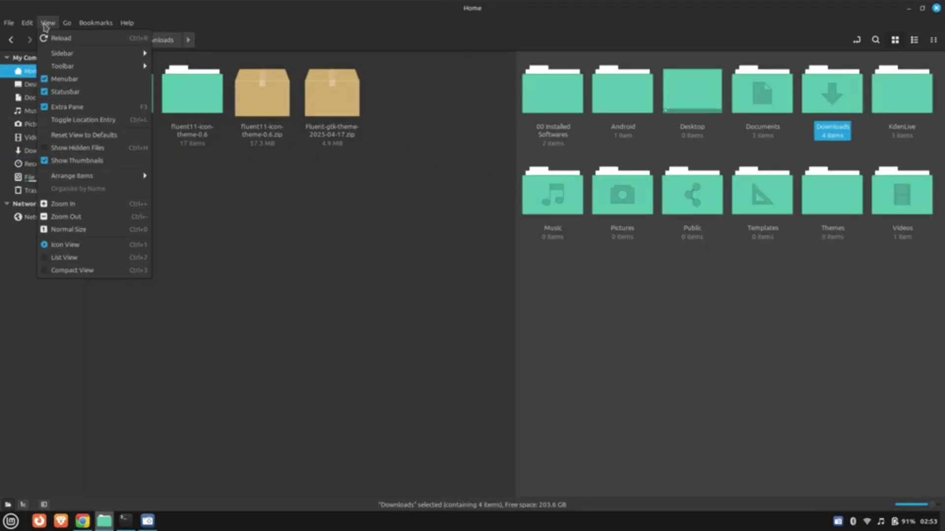
left_click(64, 148)
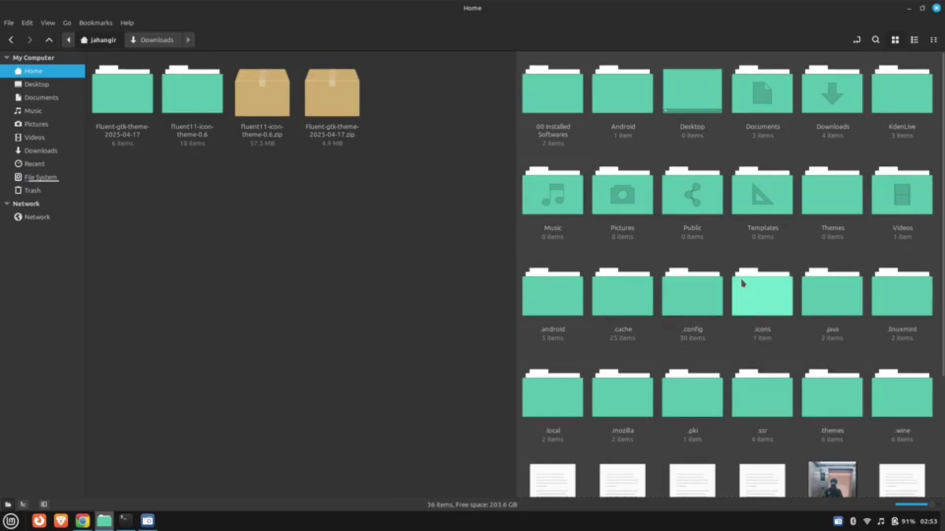
double_click(755, 308)
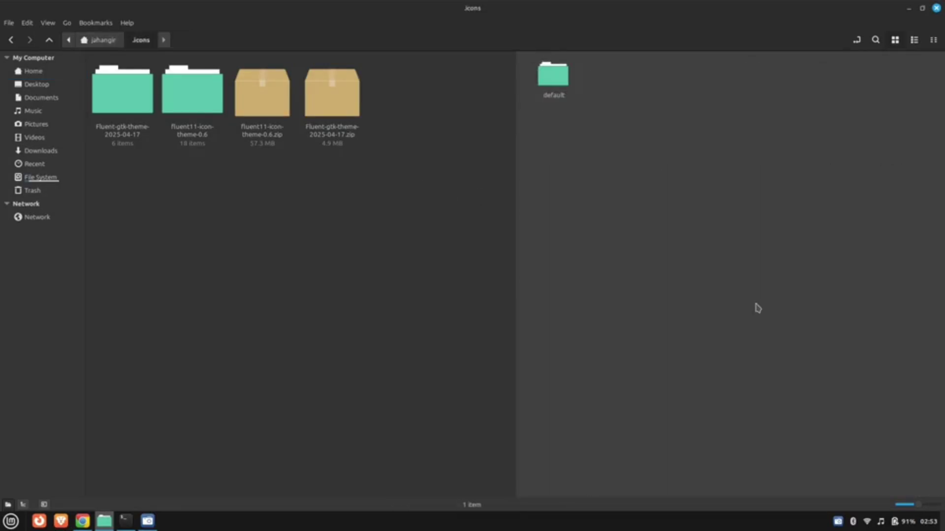
Move the fluent11 and fluent11-light folders from fluent11-icon-theme-0.6 into the .icons folder.
left_click(184, 101)
double_click(184, 100)
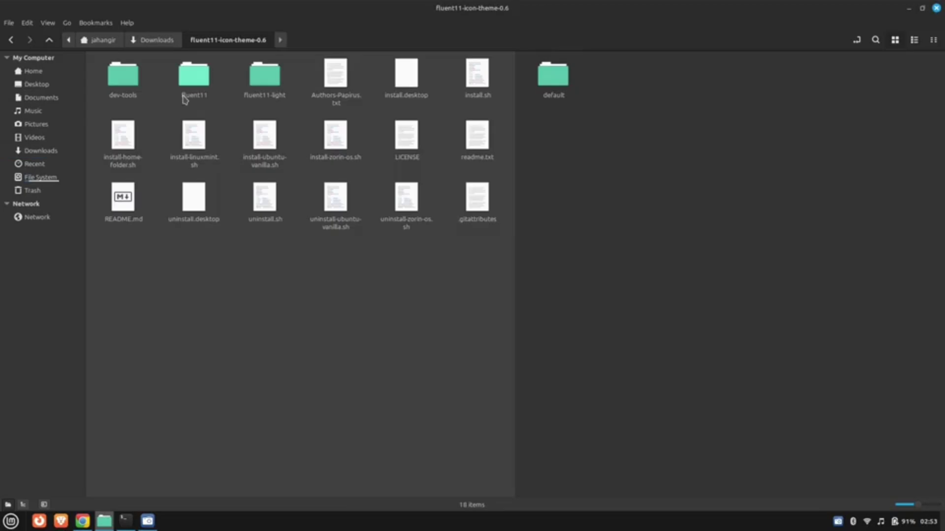
left_click_drag(288, 103, 628, 161)
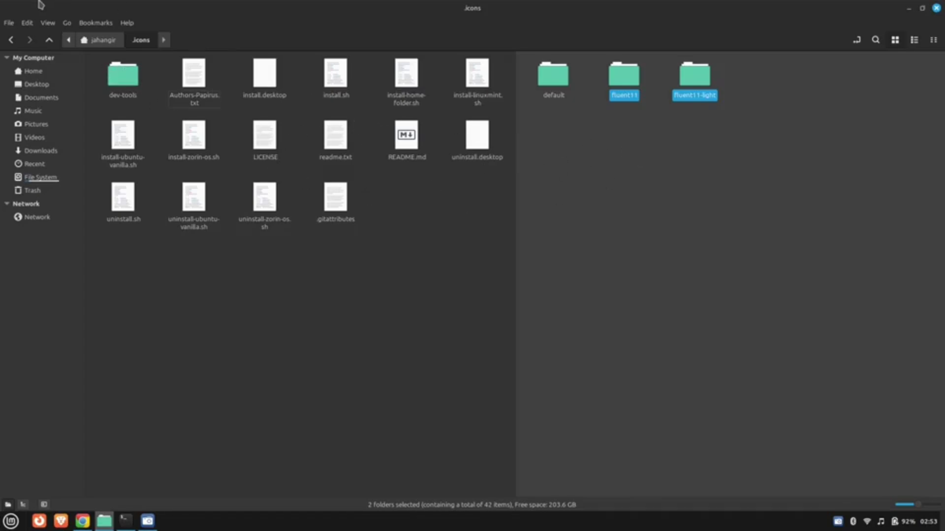
Go back to the home folder, hide the hidden files again, and close the extra pane.
left_click(98, 40)
left_click(48, 24)
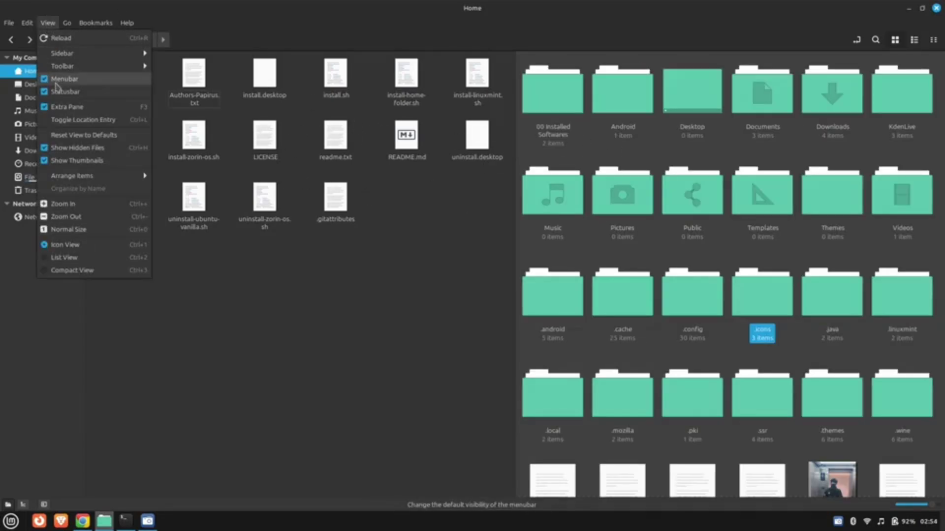
left_click(70, 153)
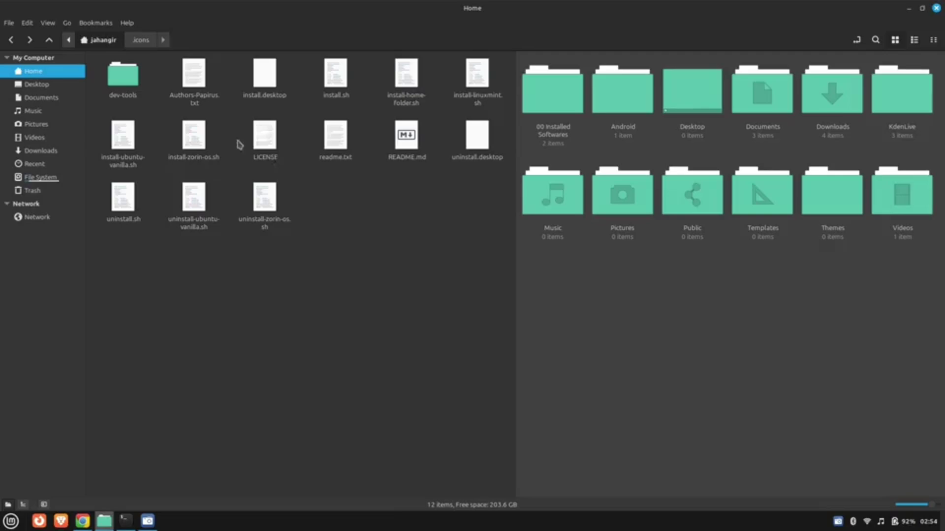
left_click(48, 23)
left_click(63, 111)
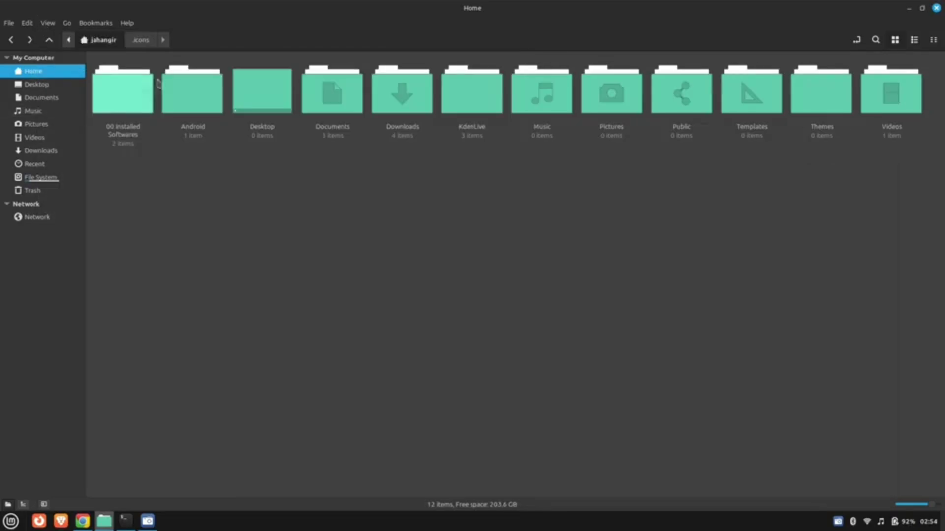
Restore the maximized file manager window to its smaller size, reposition it, and minimize it.
double_click(474, 20)
left_click_drag(273, 84, 497, 67)
left_click(661, 65)
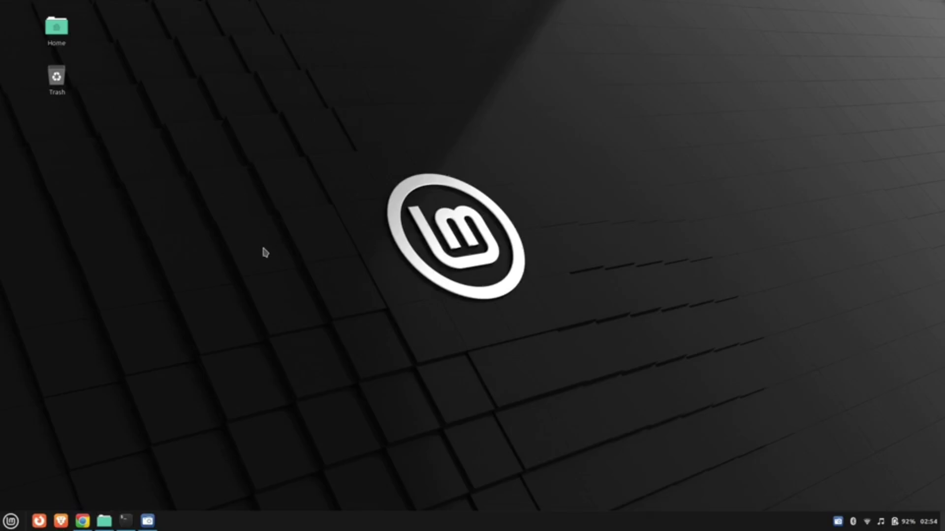
Open the Themes settings and set the mouse pointer to DMZ-Black.
left_click(11, 520)
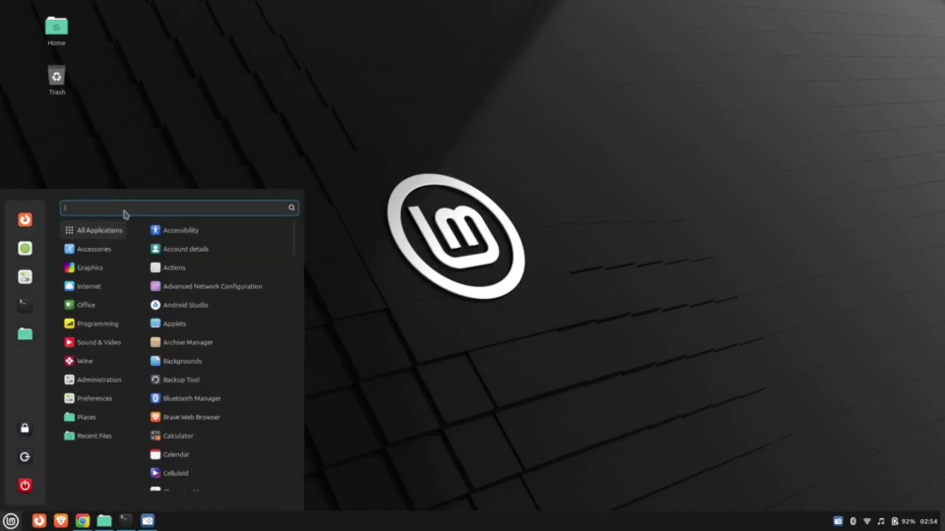
type("the")
key("Return")
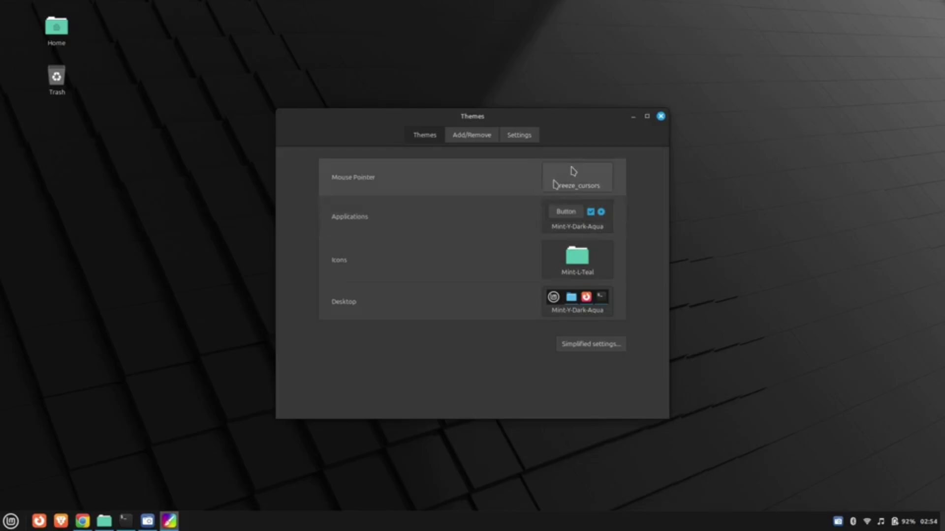
left_click(575, 177)
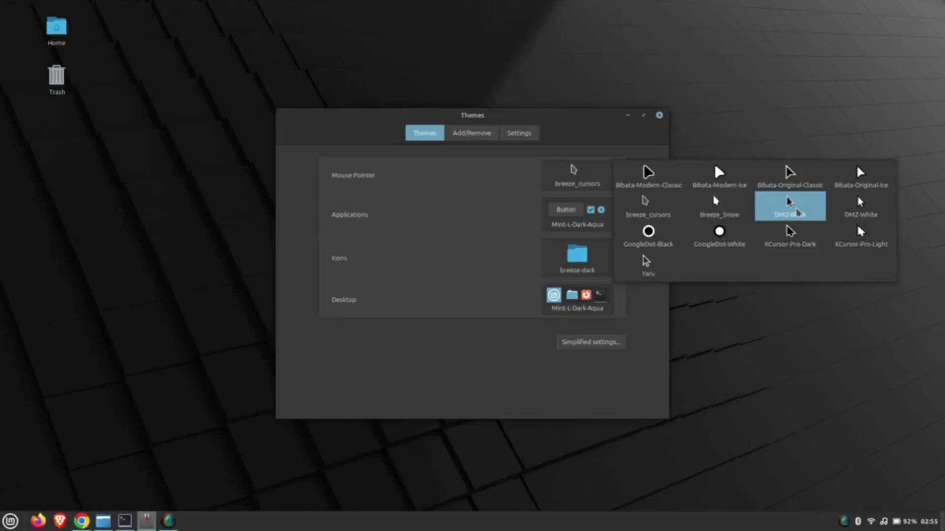
left_click(797, 212)
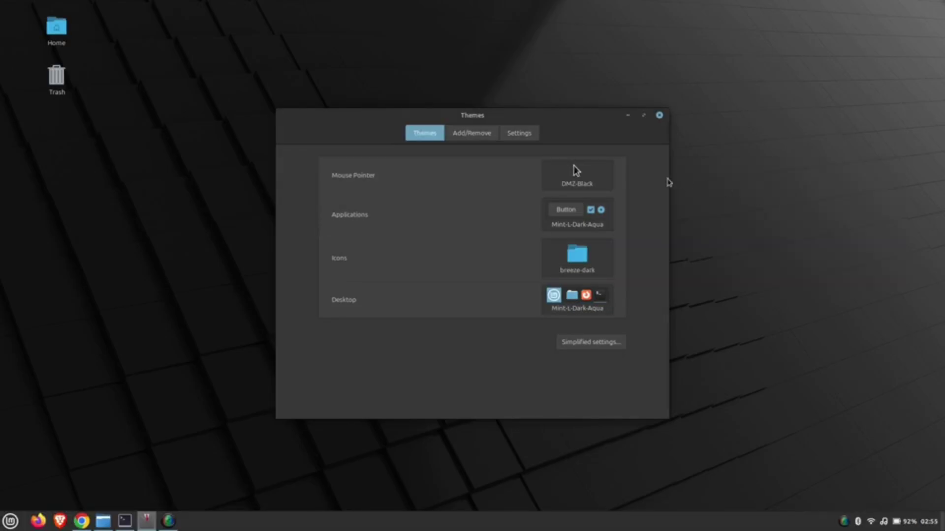
Set the applications theme to Fluent-Dark and the icon theme to fluent11.
left_click(570, 213)
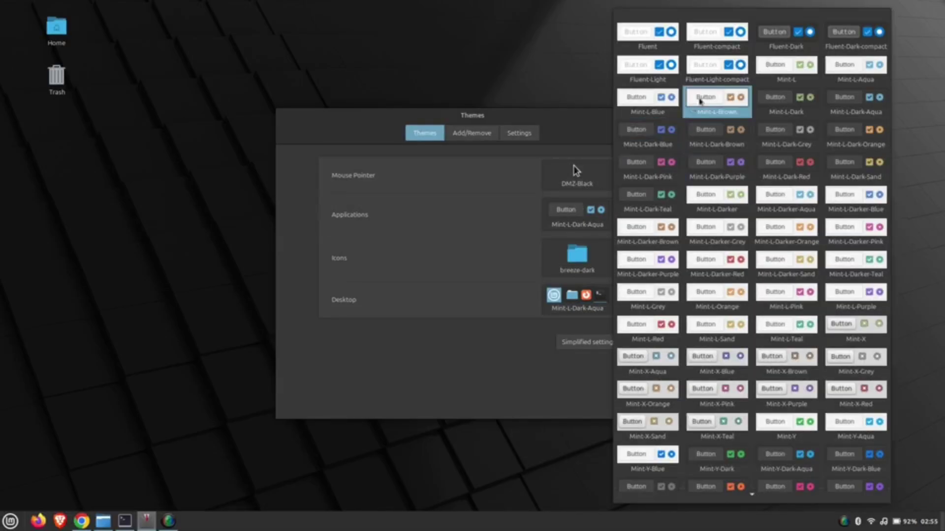
left_click(786, 40)
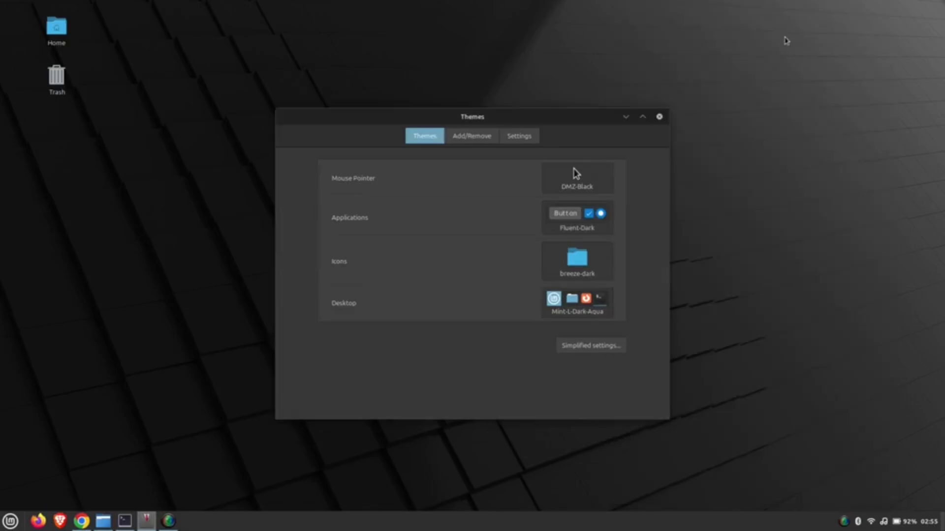
left_click(584, 268)
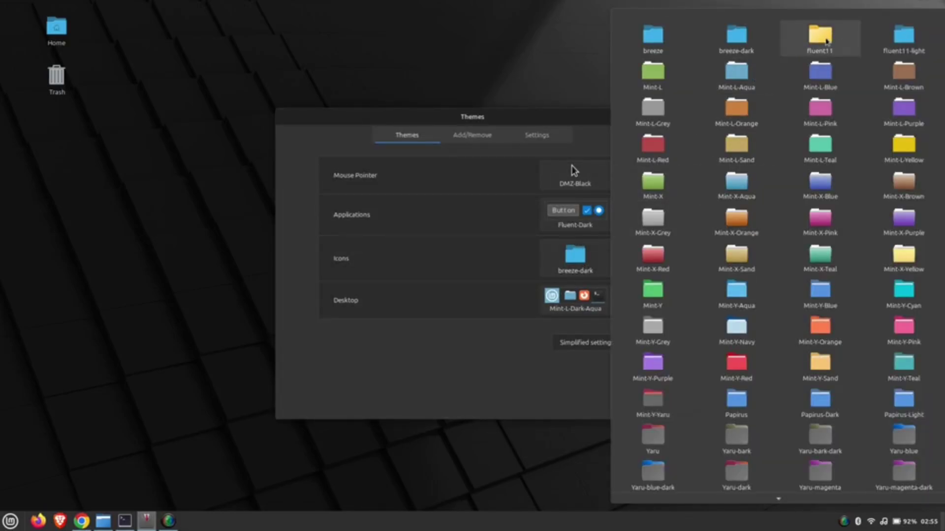
left_click(826, 42)
Set the desktop theme to Fluent-Dark and close the Themes settings.
left_click(569, 296)
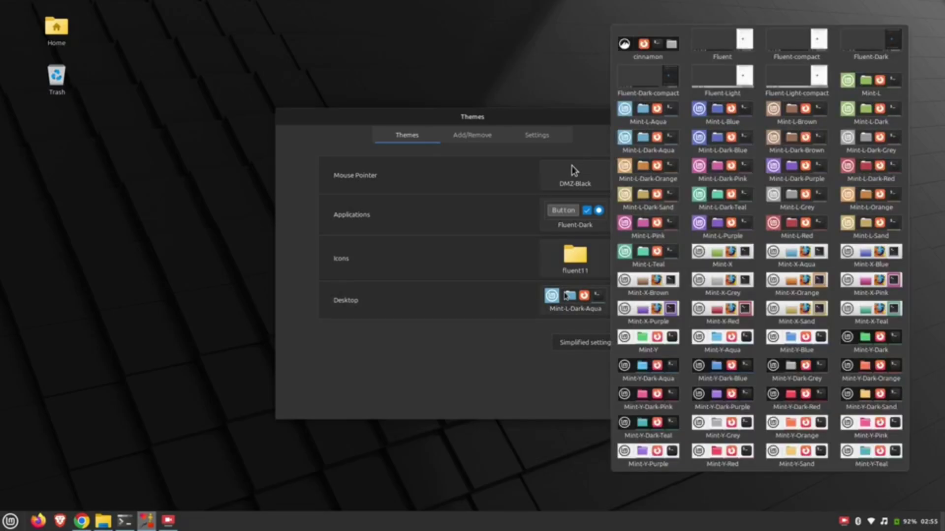
left_click(874, 40)
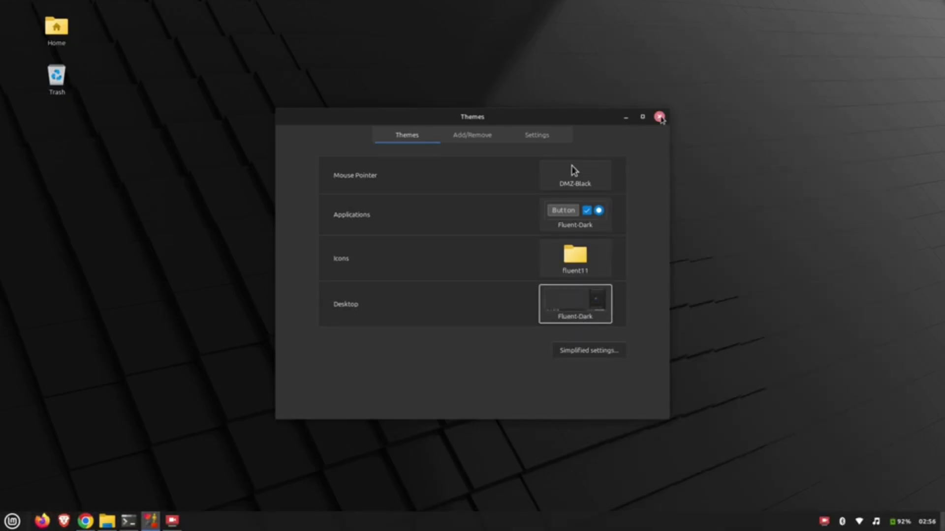
left_click(659, 117)
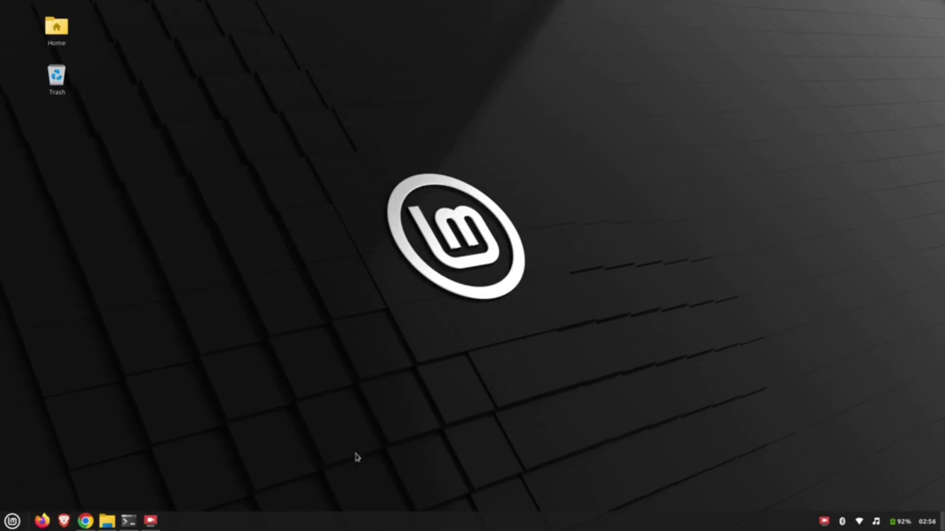
Switch to Chrome, search the web for "windows 11 wallpaper 4k" and show the image results.
left_click(85, 521)
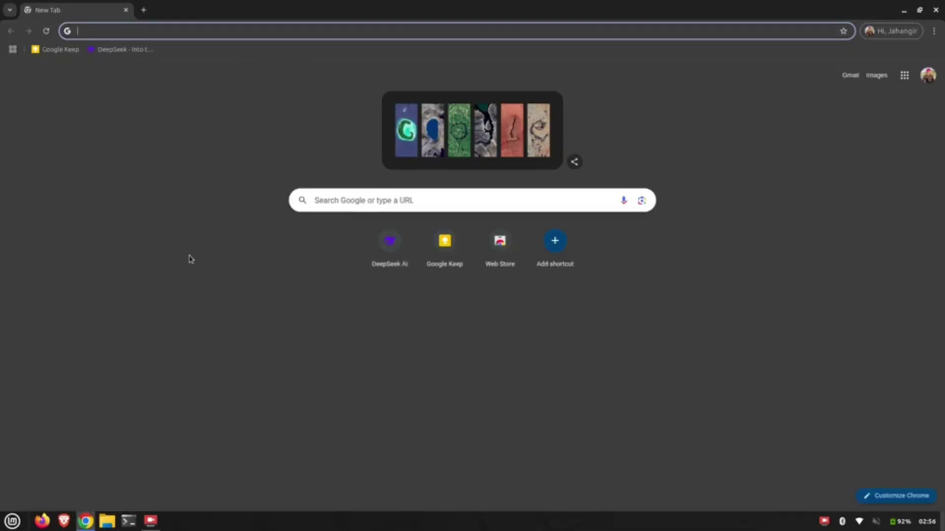
type("windows q")
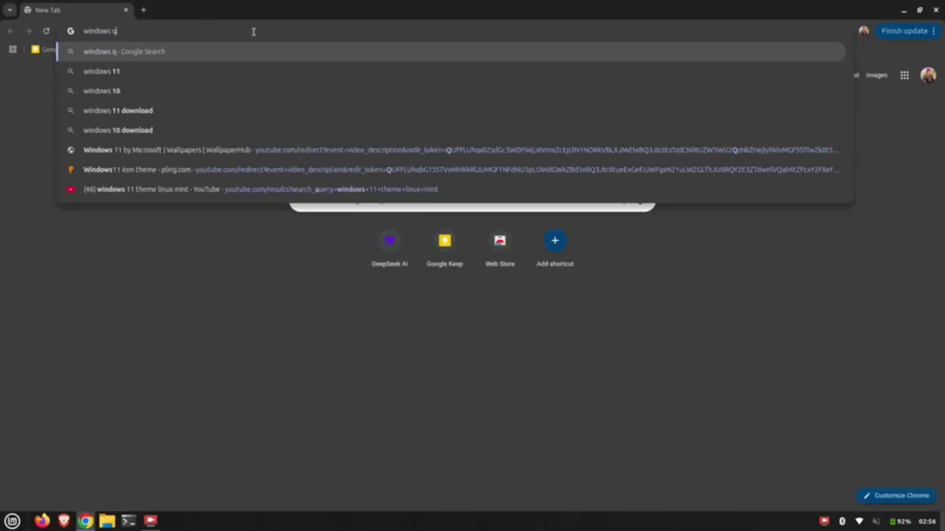
key("BackSpace")
type("11 w")
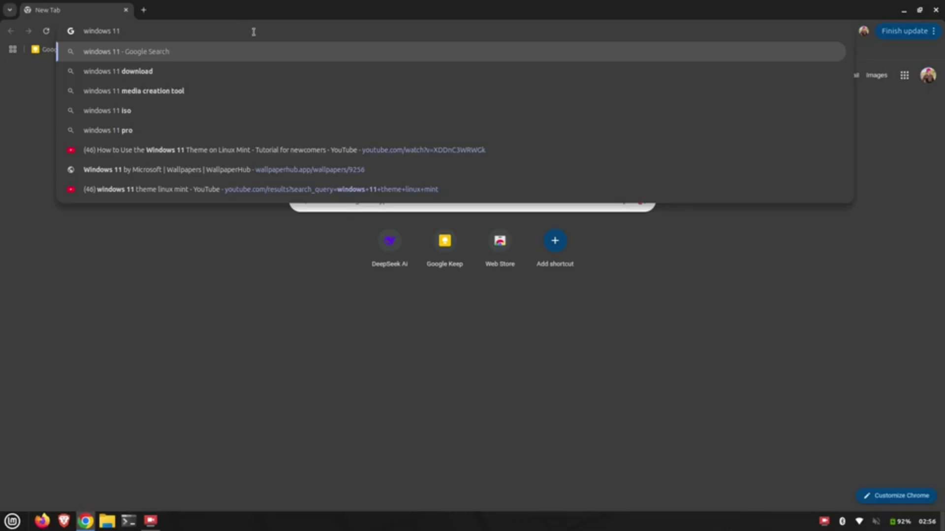
key("Down")
key("Down")
key("Return")
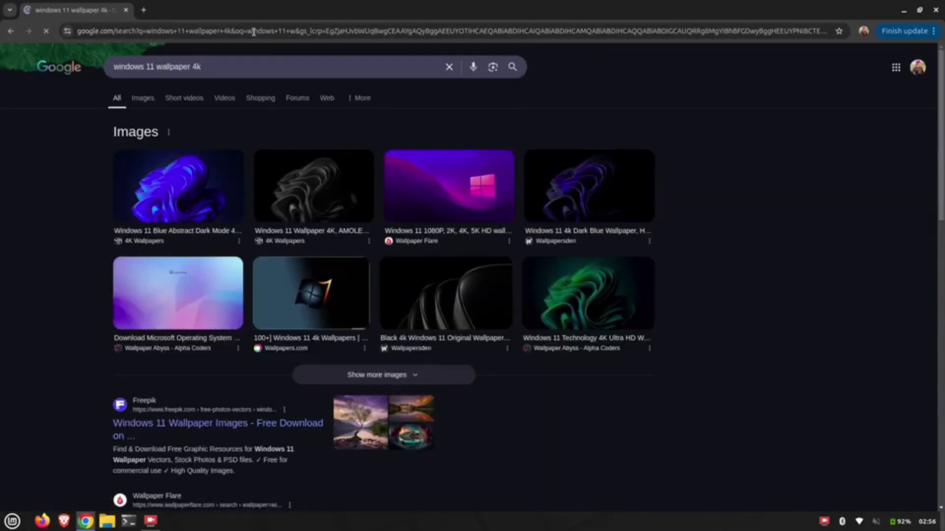
left_click(143, 98)
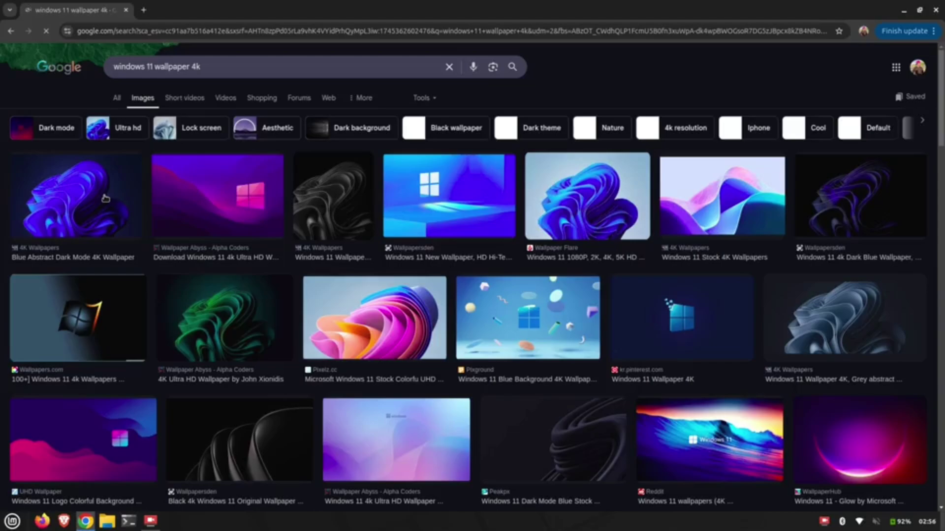
Save the Windows 11 Blue Abstract Dark Mode wallpaper from 4K Wallpapers to the Downloads folder and close the browser.
left_click(105, 198)
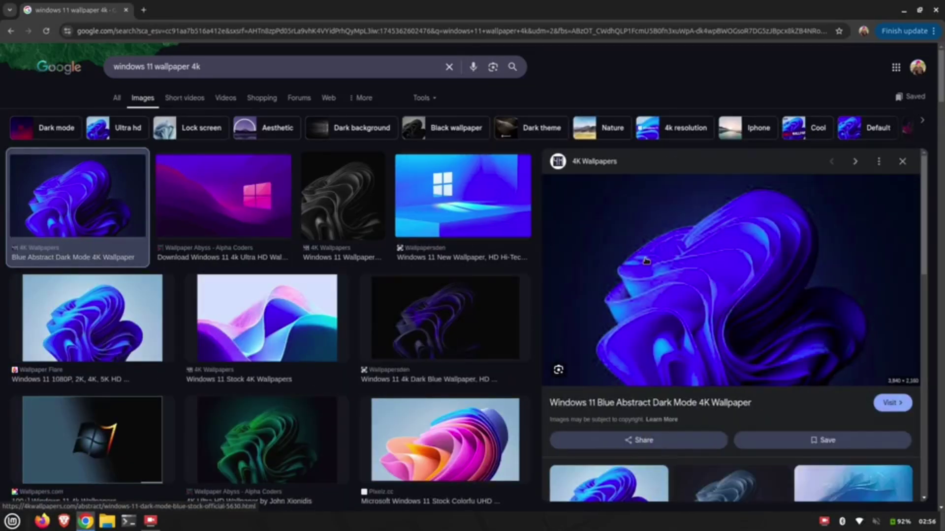
right_click(660, 272)
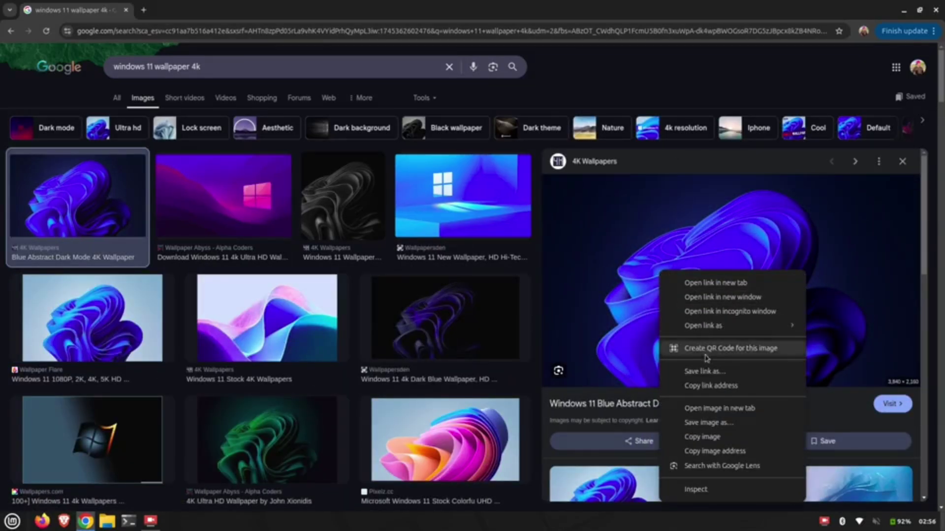
left_click(704, 423)
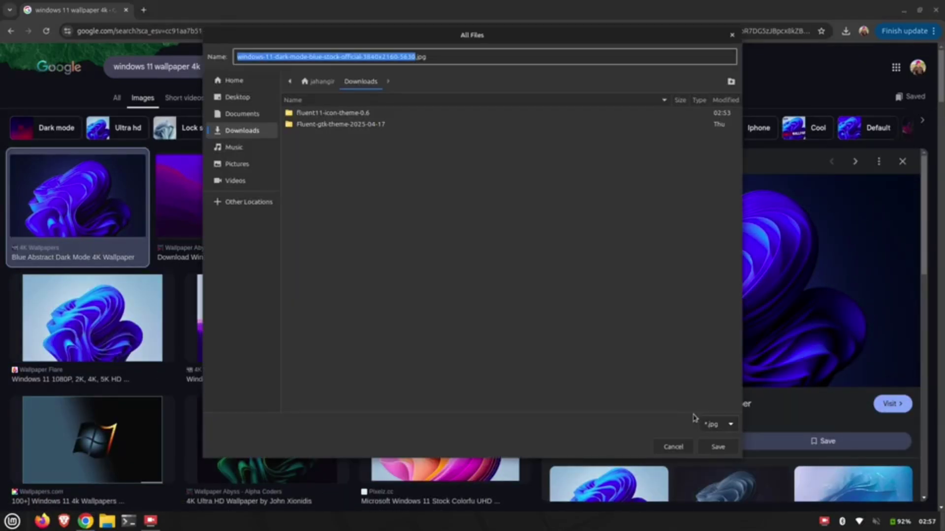
left_click(716, 447)
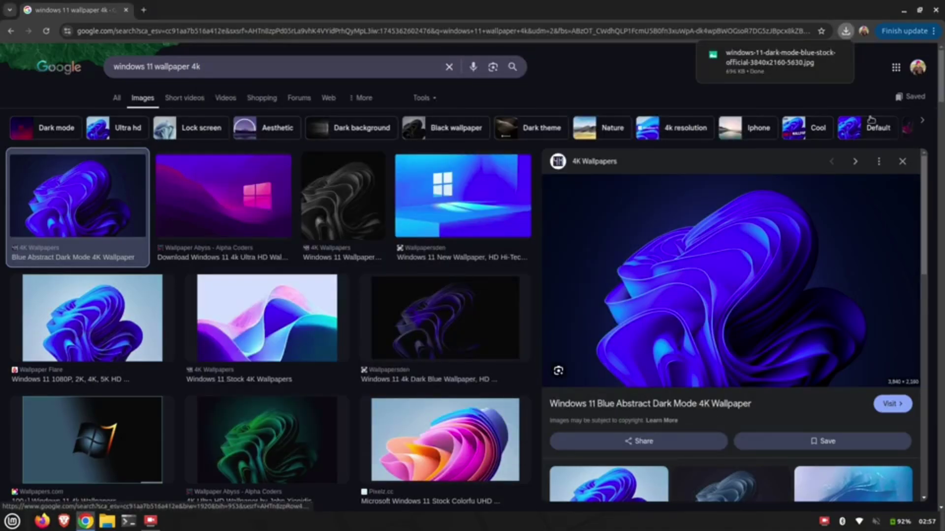
left_click(936, 9)
Add the Downloads folder to the desktop background sources and set the downloaded Windows 11 image as the wallpaper.
right_click(375, 265)
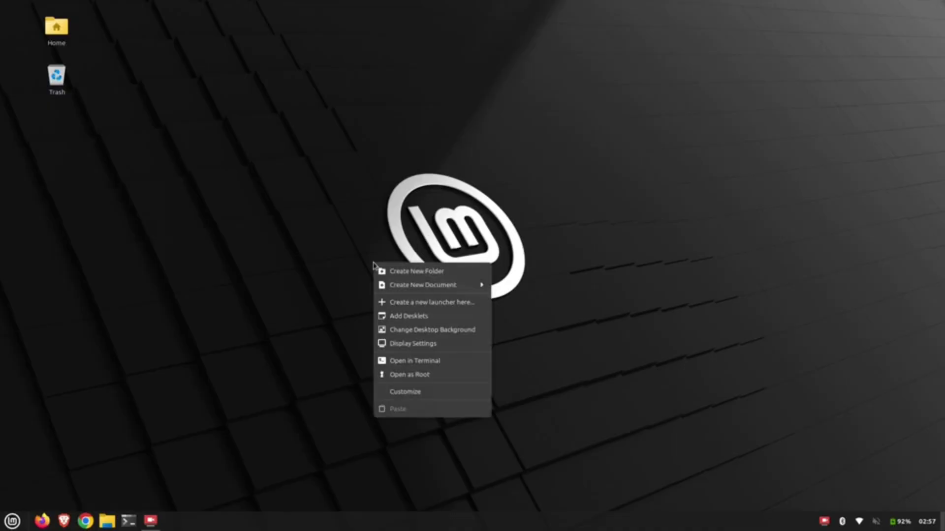
left_click(412, 336)
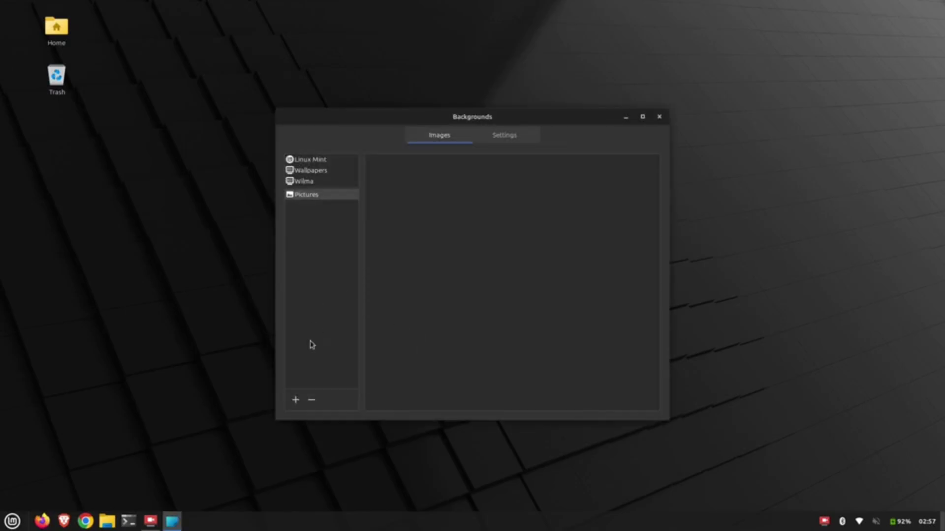
left_click(295, 400)
double_click(337, 155)
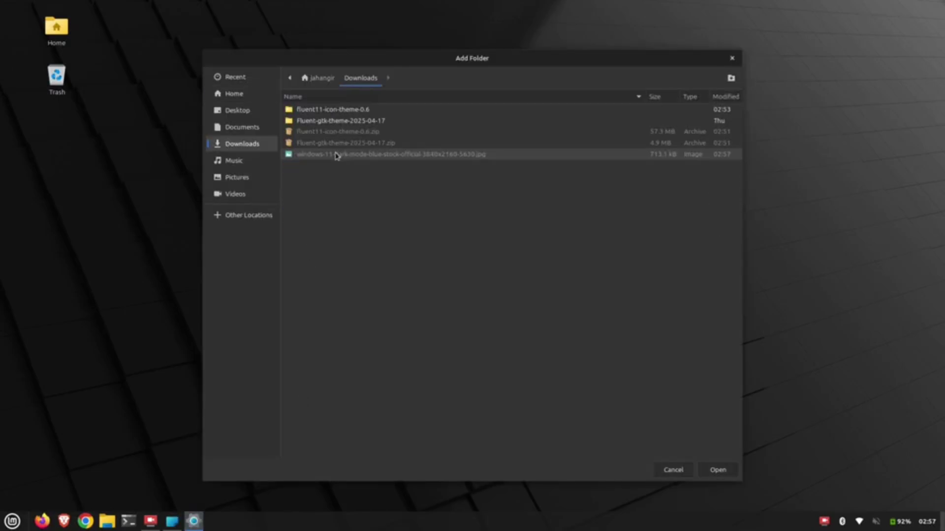
left_click(719, 470)
left_click(336, 207)
left_click(396, 199)
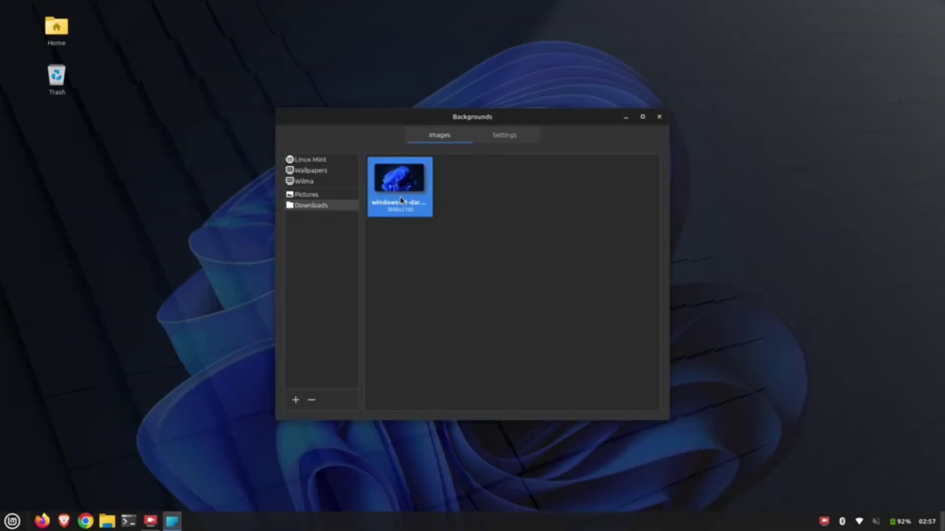
left_click(658, 116)
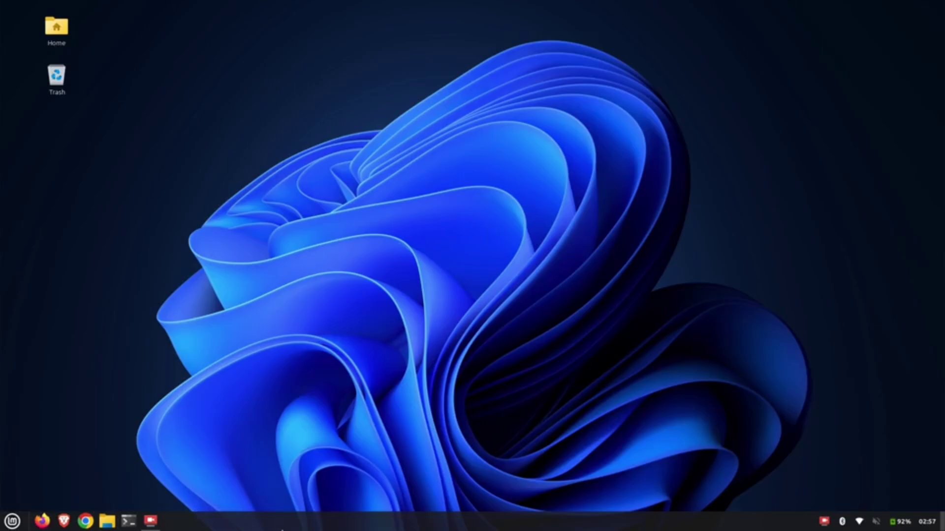
Enable panel edit mode and move the window list and the start menu applet into the panel's center zone.
right_click(282, 528)
left_click(324, 419)
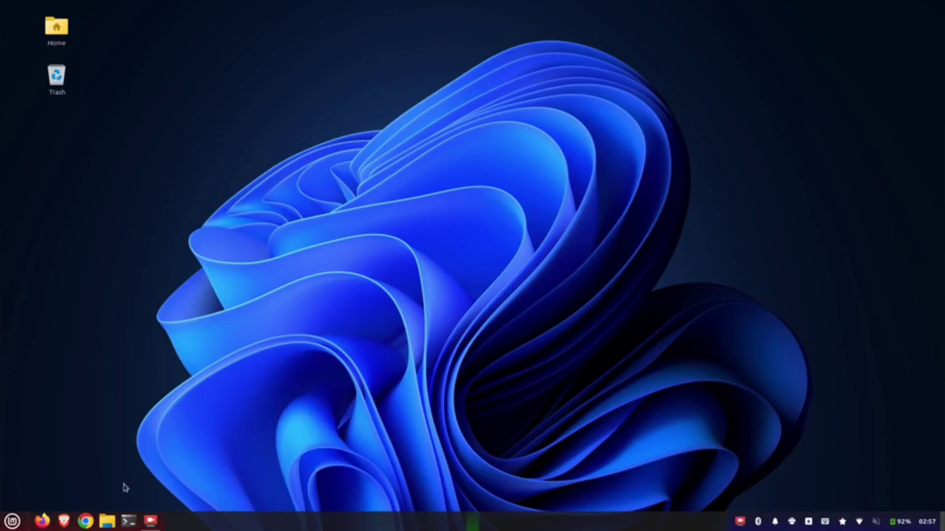
left_click_drag(71, 521, 476, 527)
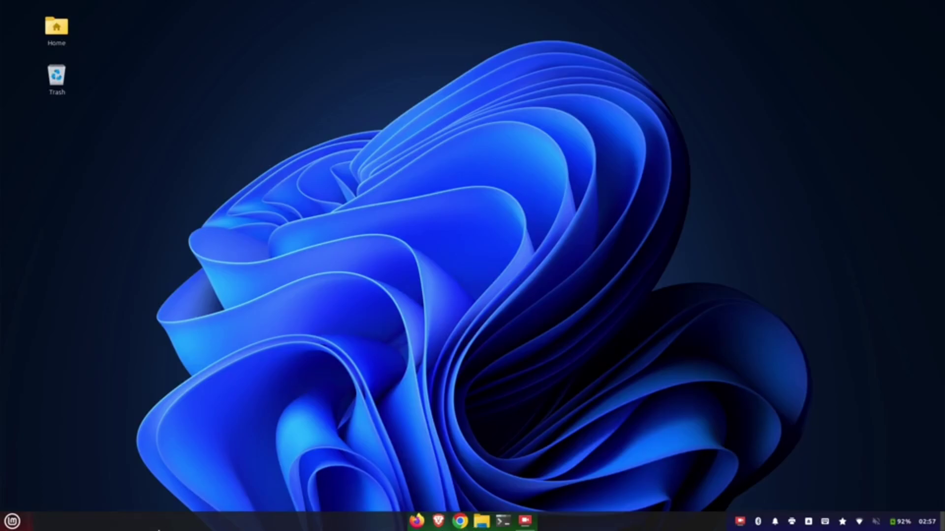
left_click_drag(12, 521, 408, 523)
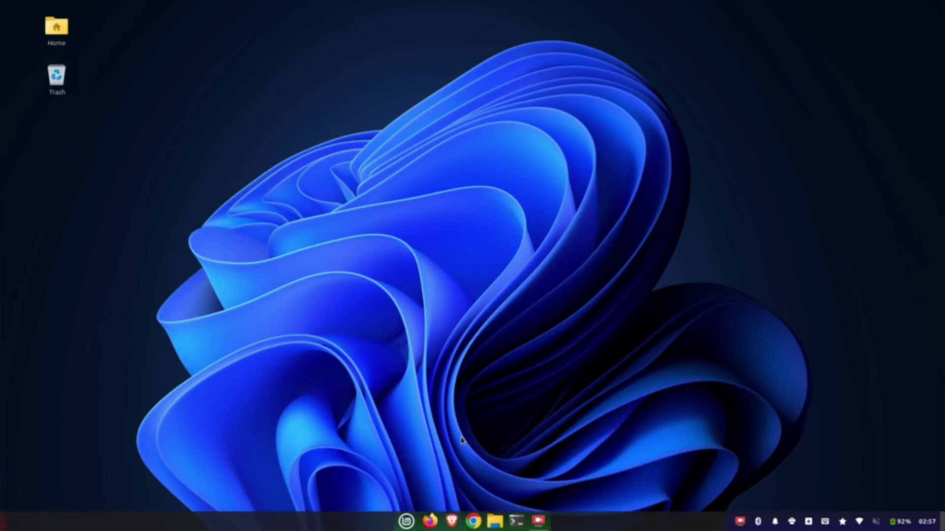
Open the panel's applet manager and download the Weather applet.
right_click(597, 525)
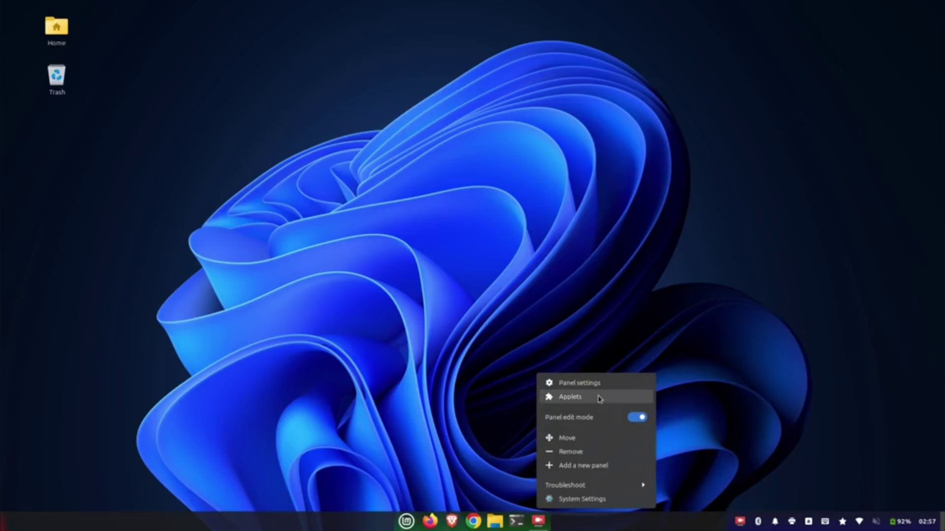
left_click(599, 397)
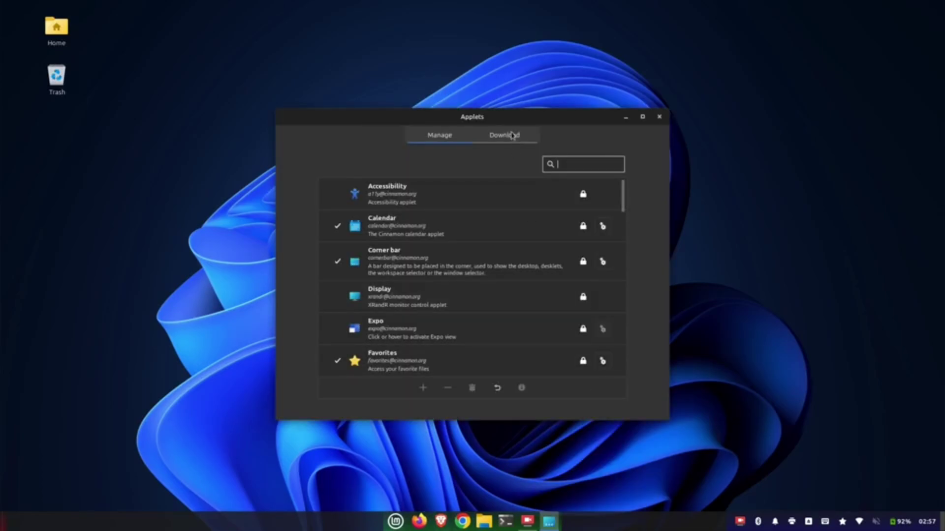
left_click(507, 134)
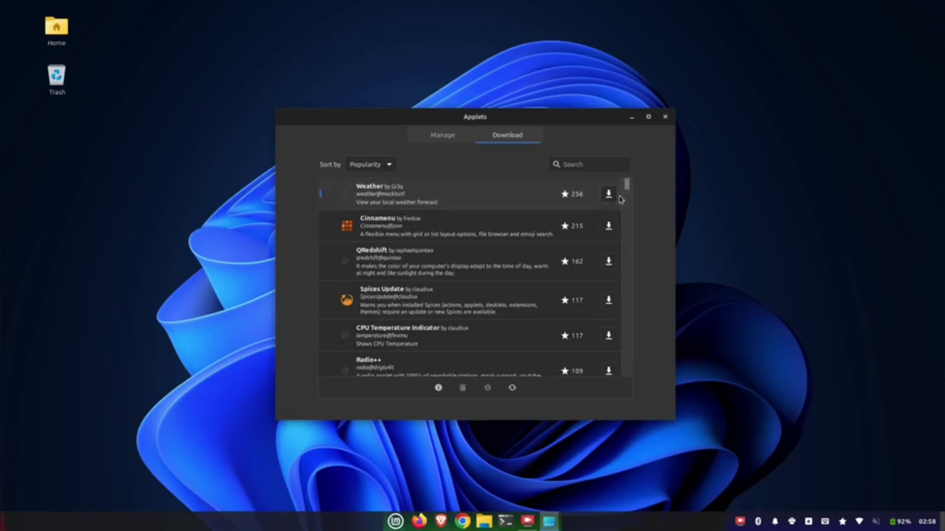
left_click(608, 195)
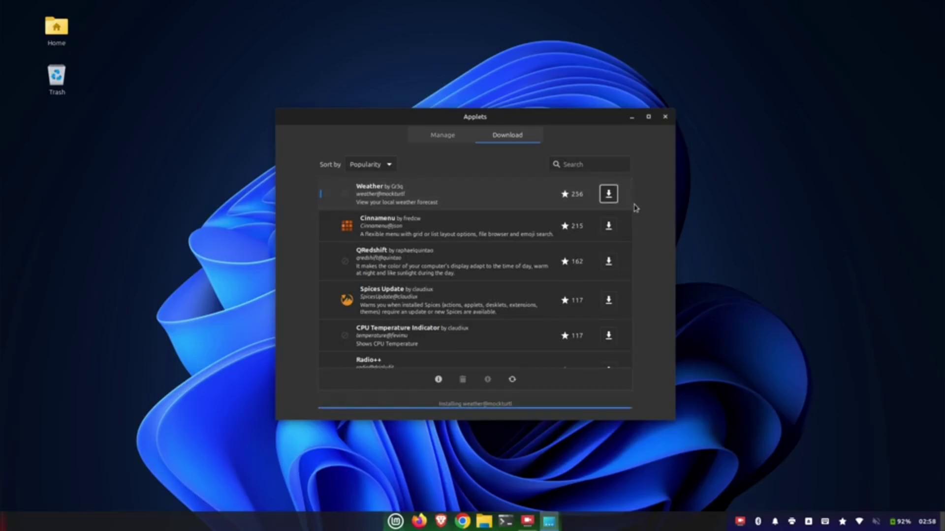
Add the Weather applet to the panel, move it to the panel's far left end, and close the Applets window.
left_click(446, 136)
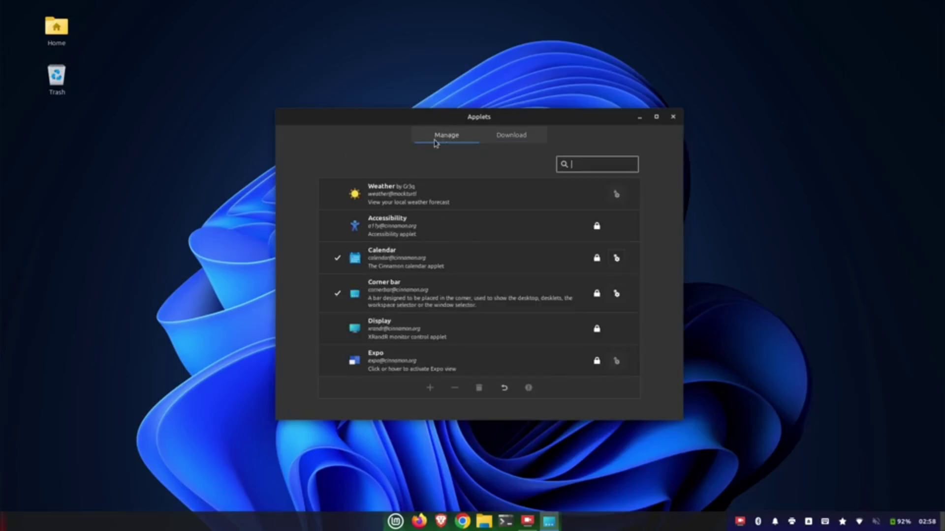
left_click(430, 388)
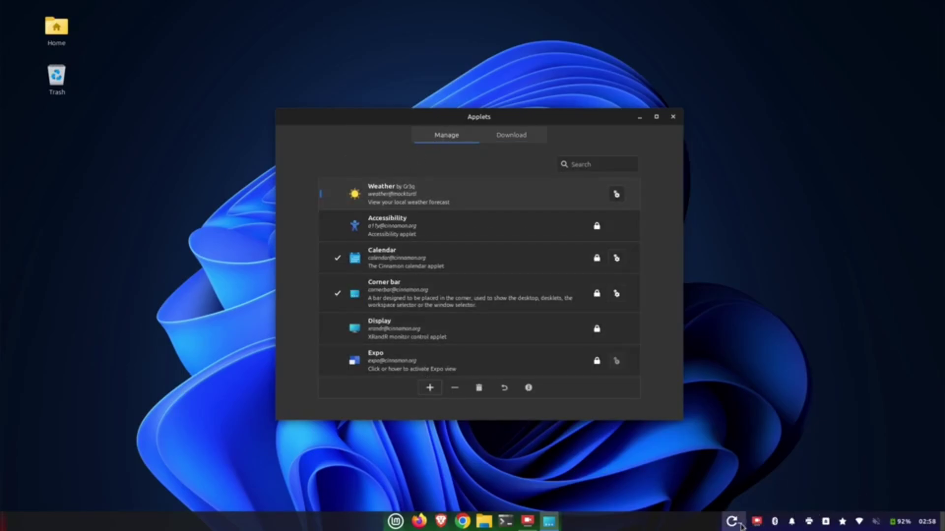
left_click_drag(733, 523, 5, 523)
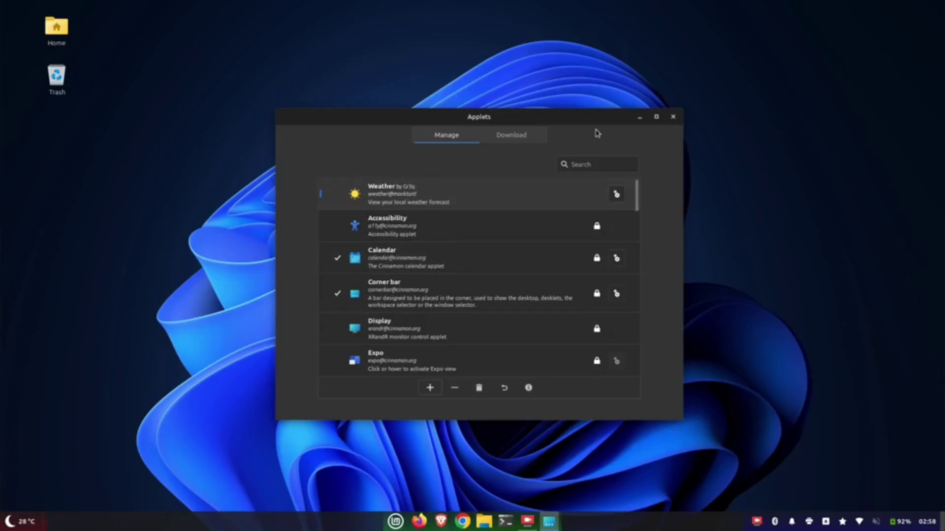
left_click(672, 117)
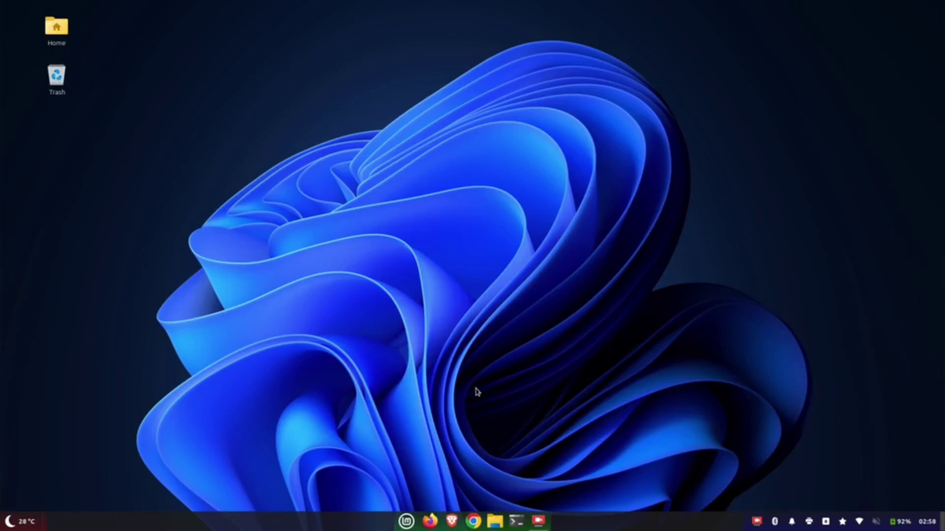
Open the start menu applet's configuration and change its icon to distributor-logo-windows.
right_click(405, 520)
left_click(414, 489)
left_click_drag(286, 40, 490, 79)
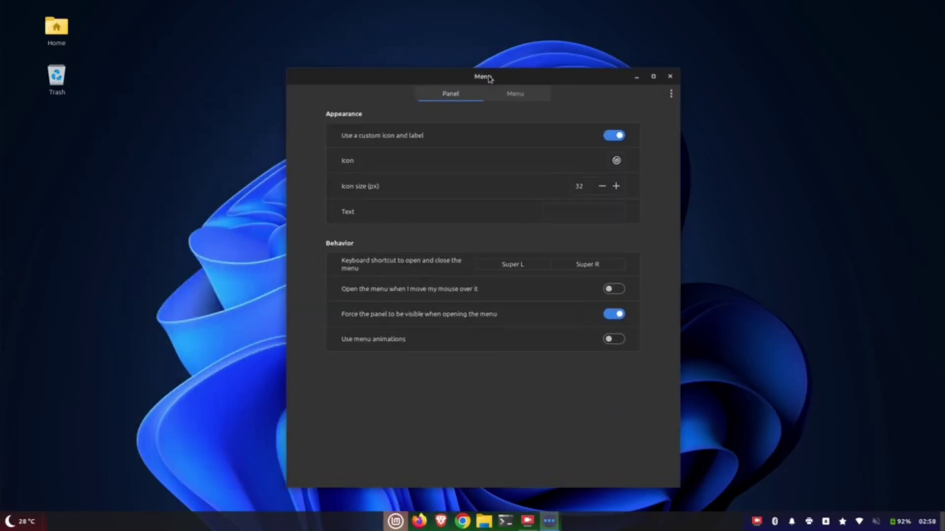
left_click(615, 161)
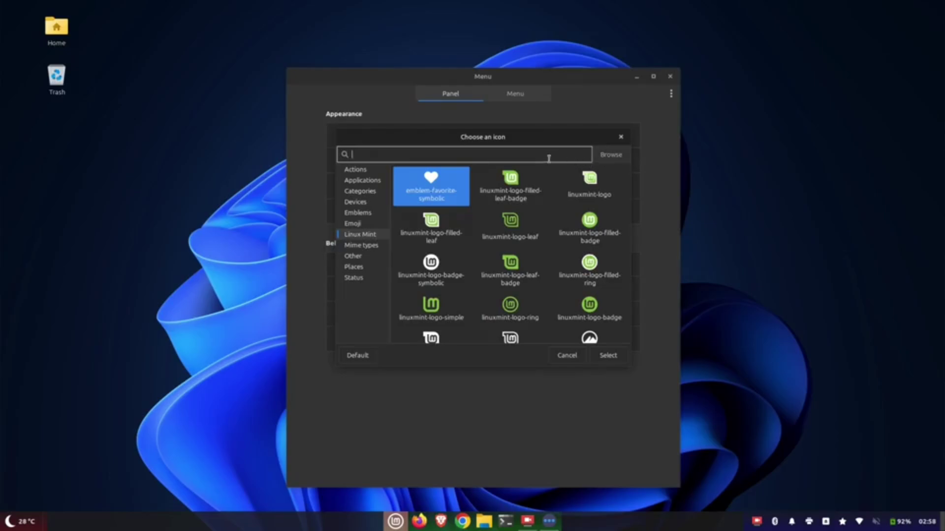
type("windows")
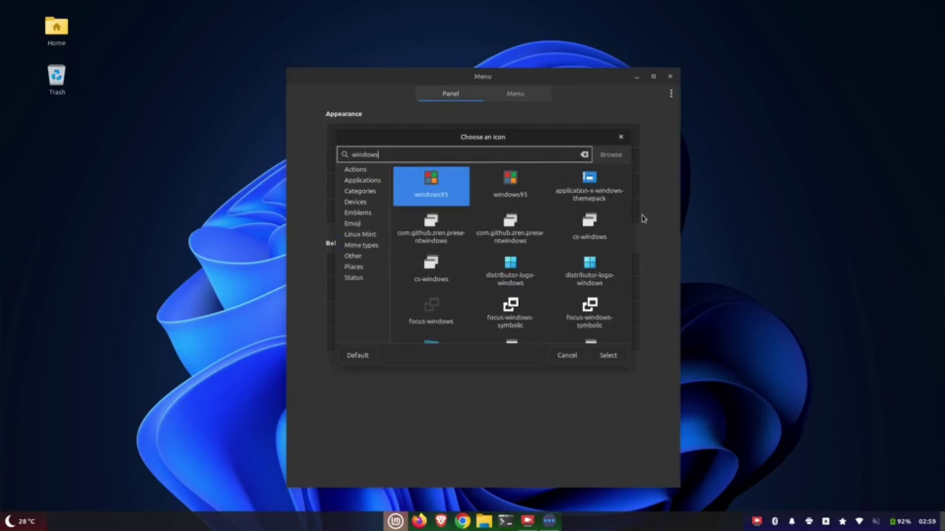
left_click(513, 266)
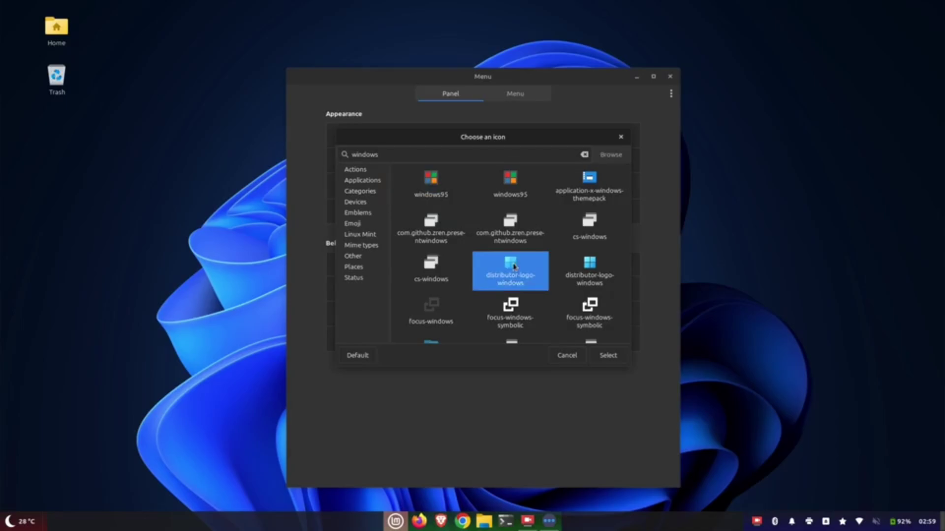
left_click(607, 355)
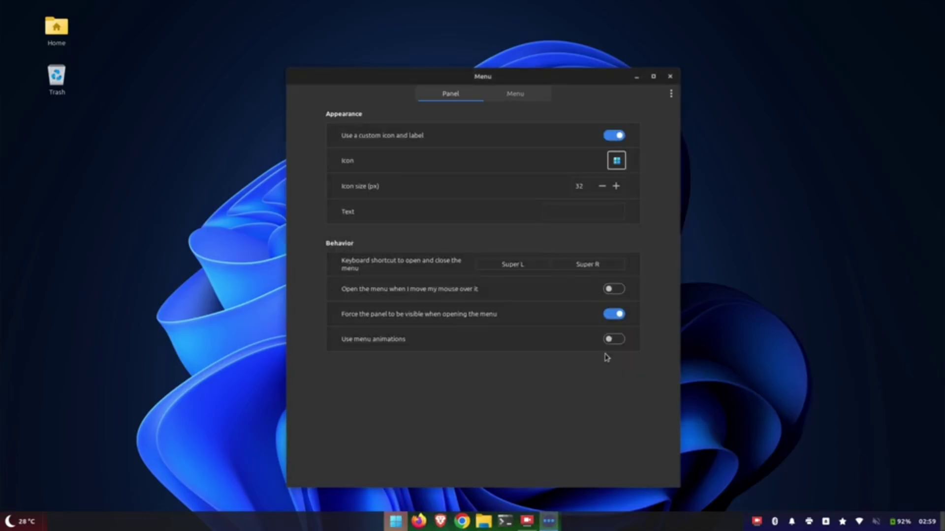
Set the menu icon size to 38 px, enable menu animations, and close the menu configuration.
left_click(617, 188)
left_click(616, 188)
left_click(617, 188)
left_click(617, 188)
left_click(616, 188)
left_click(616, 188)
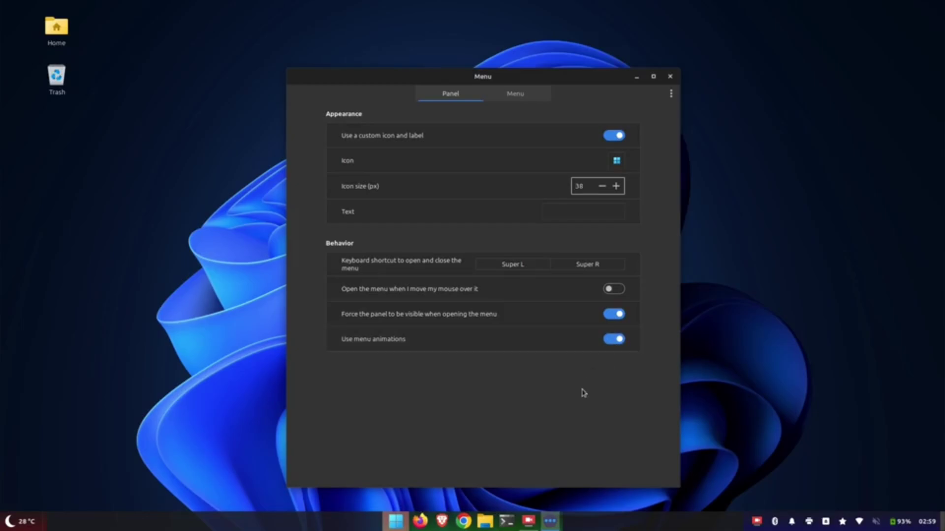
left_click(669, 77)
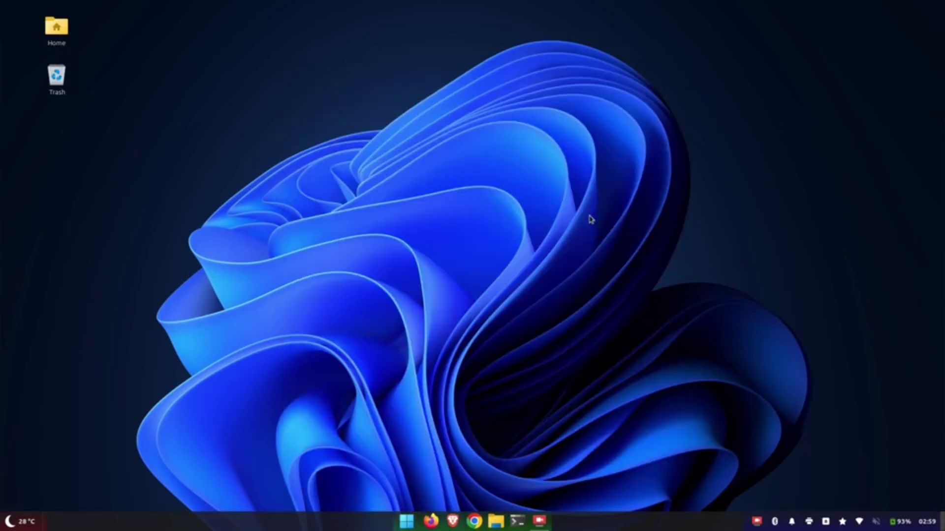
Turn off panel edit mode.
right_click(584, 519)
left_click(623, 422)
left_click(472, 431)
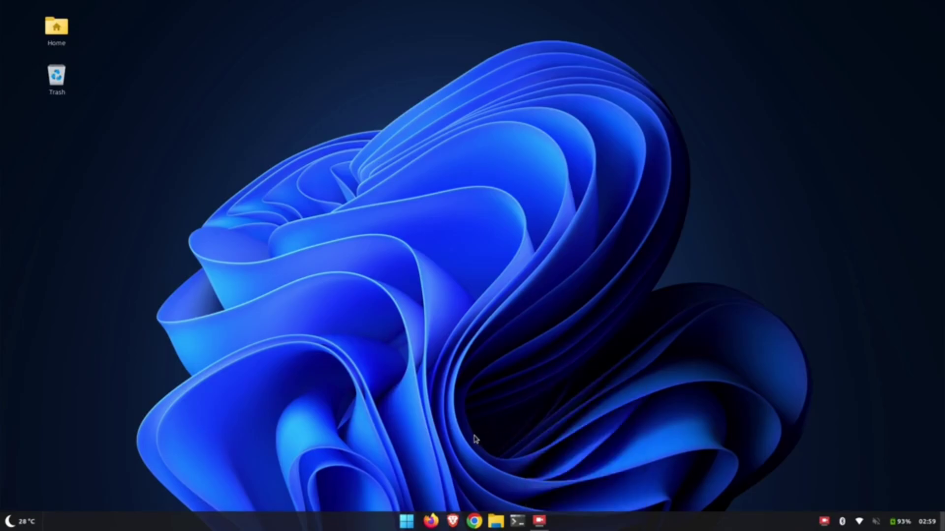
Open the start menu, examine the themed icons in its application categories, and close it again.
left_click(404, 520)
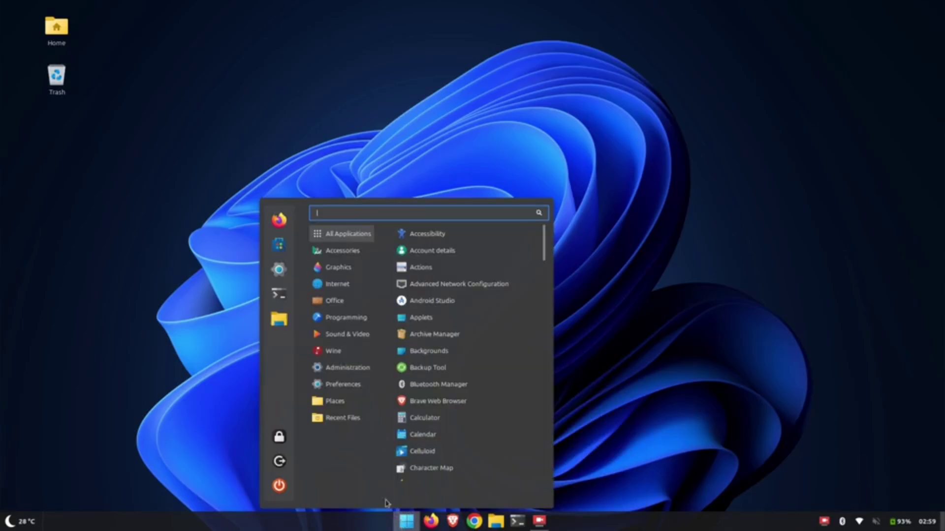
mouse_move(334, 423)
mouse_move(334, 399)
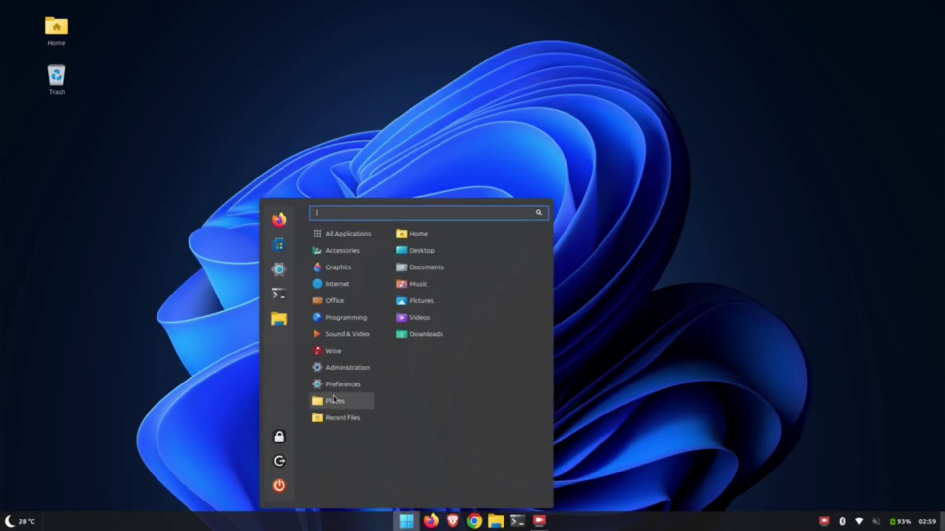
mouse_move(345, 353)
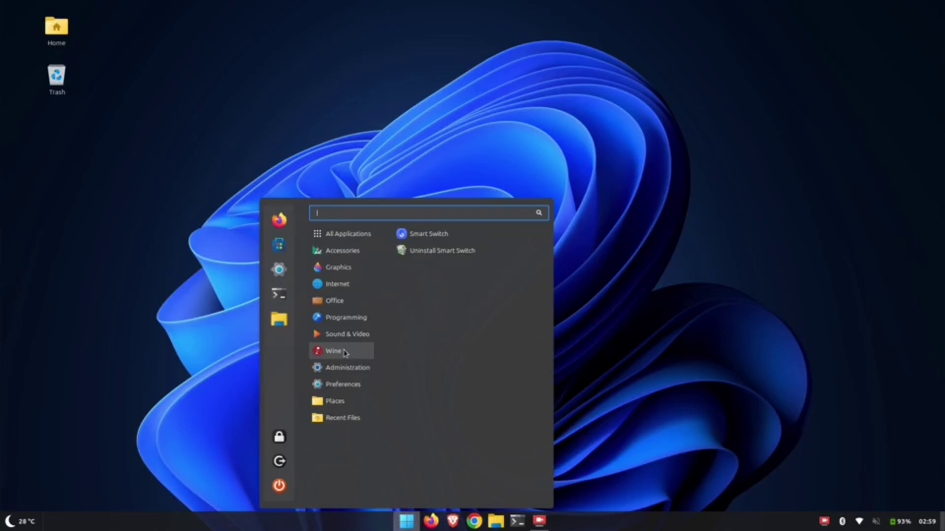
mouse_move(347, 336)
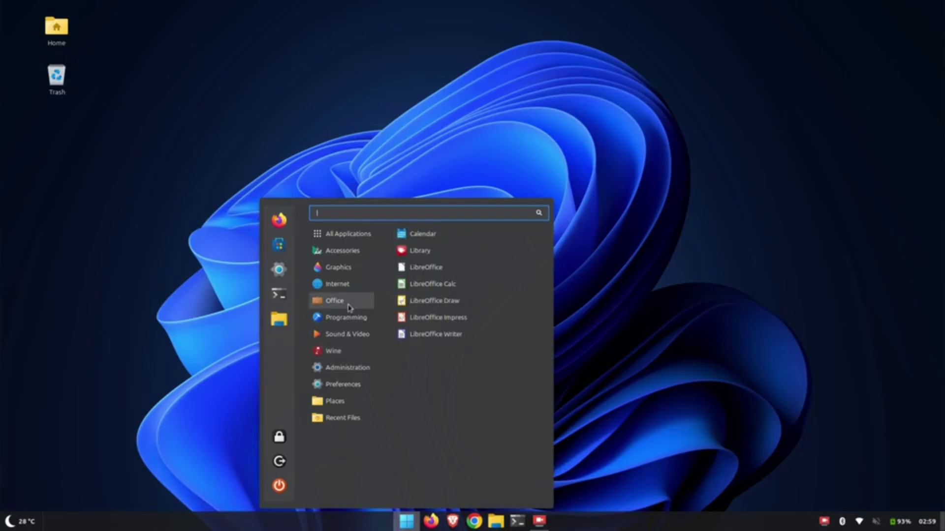
mouse_move(354, 274)
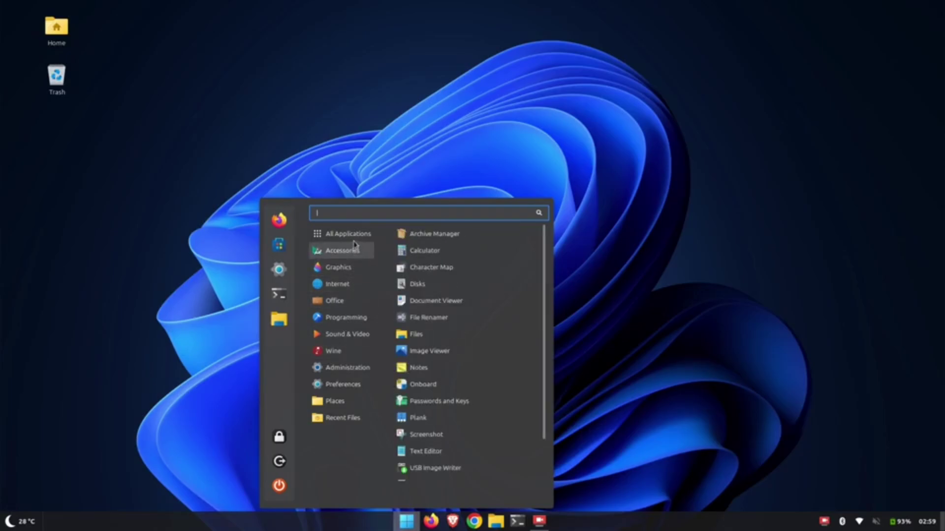
mouse_move(354, 236)
left_click(507, 167)
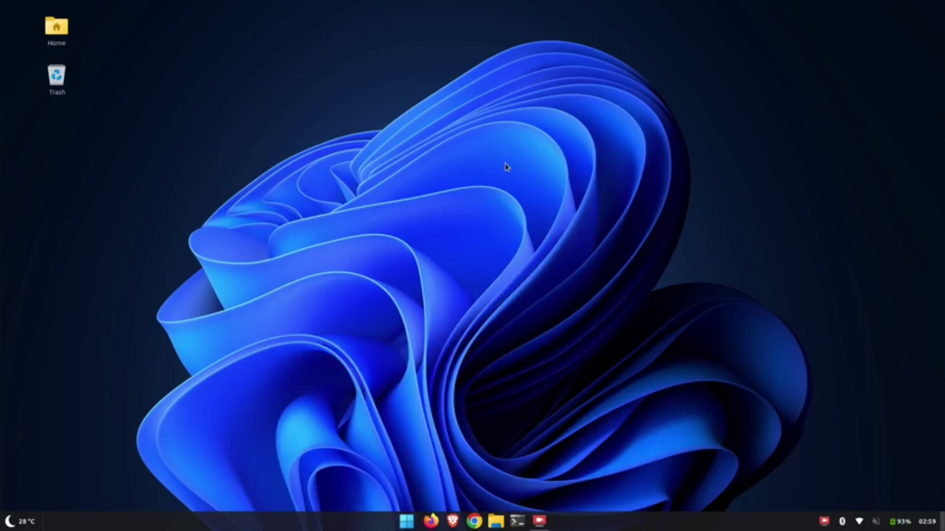